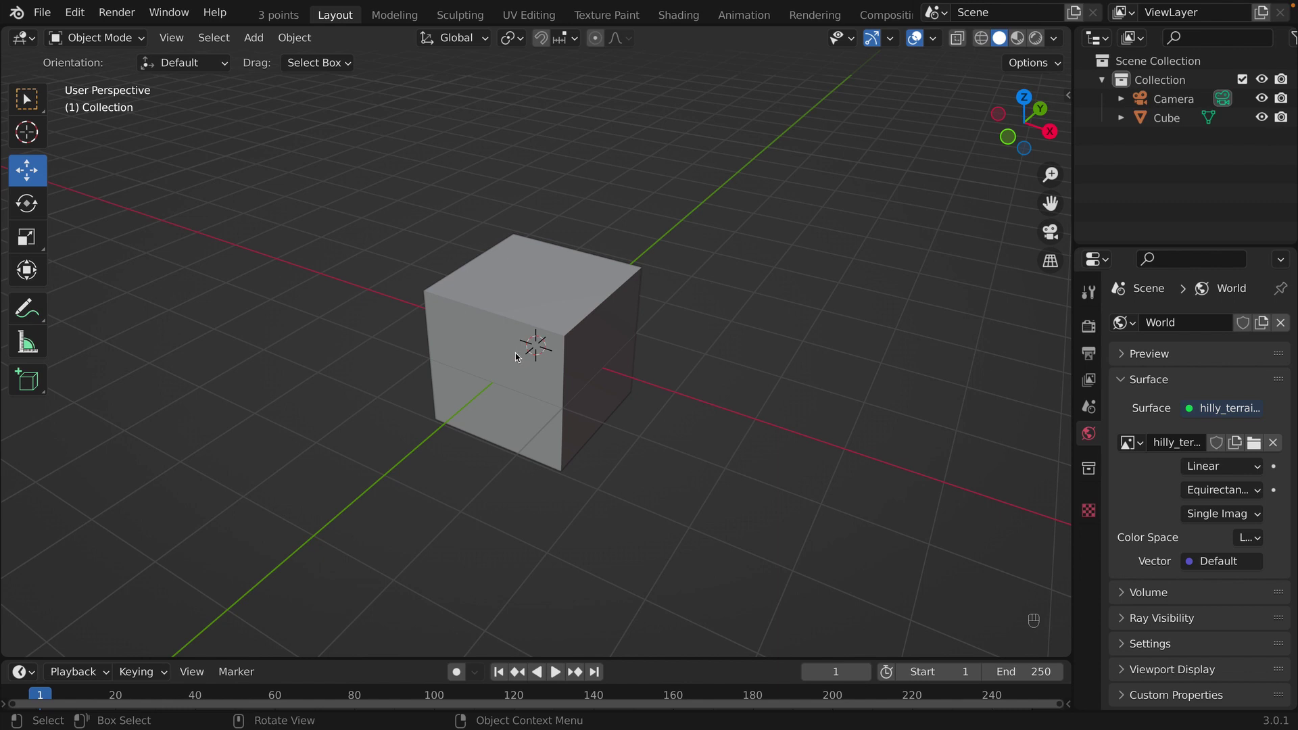
Delete the default cube so only the camera remains, and bring up the Shift+A Add menu.
click(491, 326)
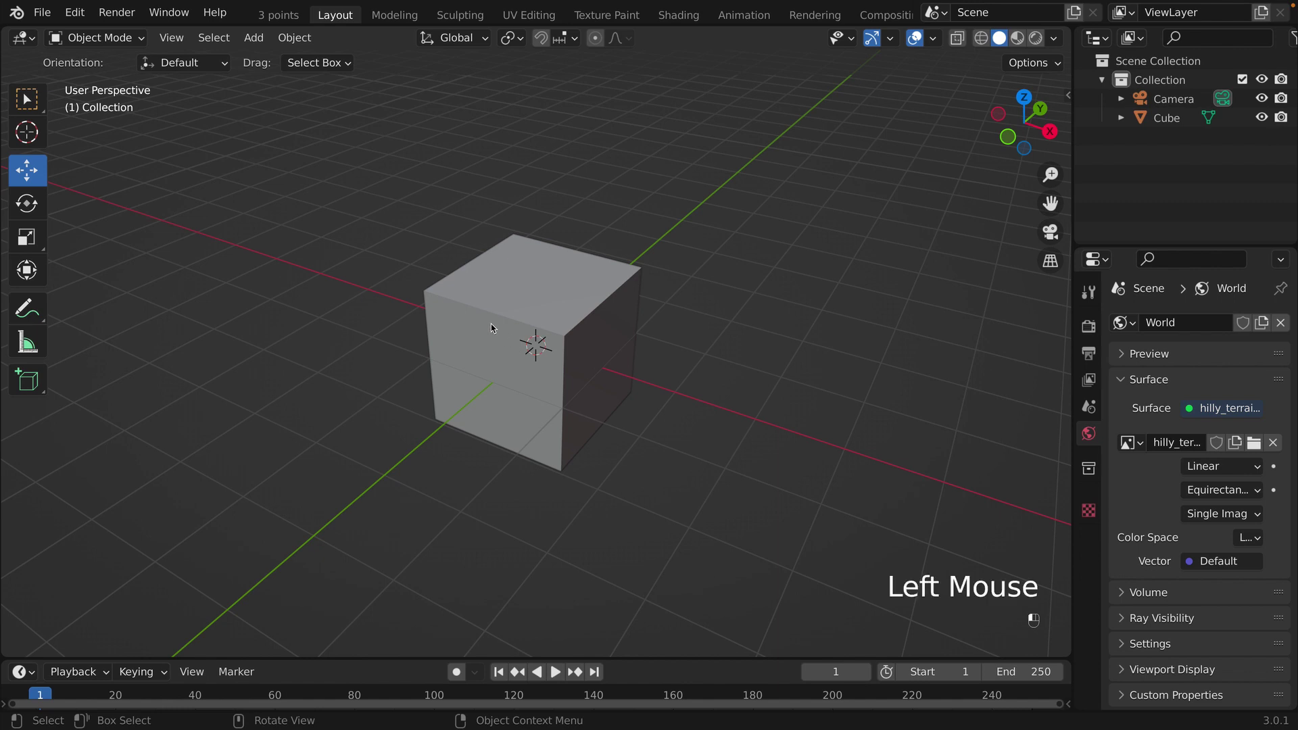
key(x)
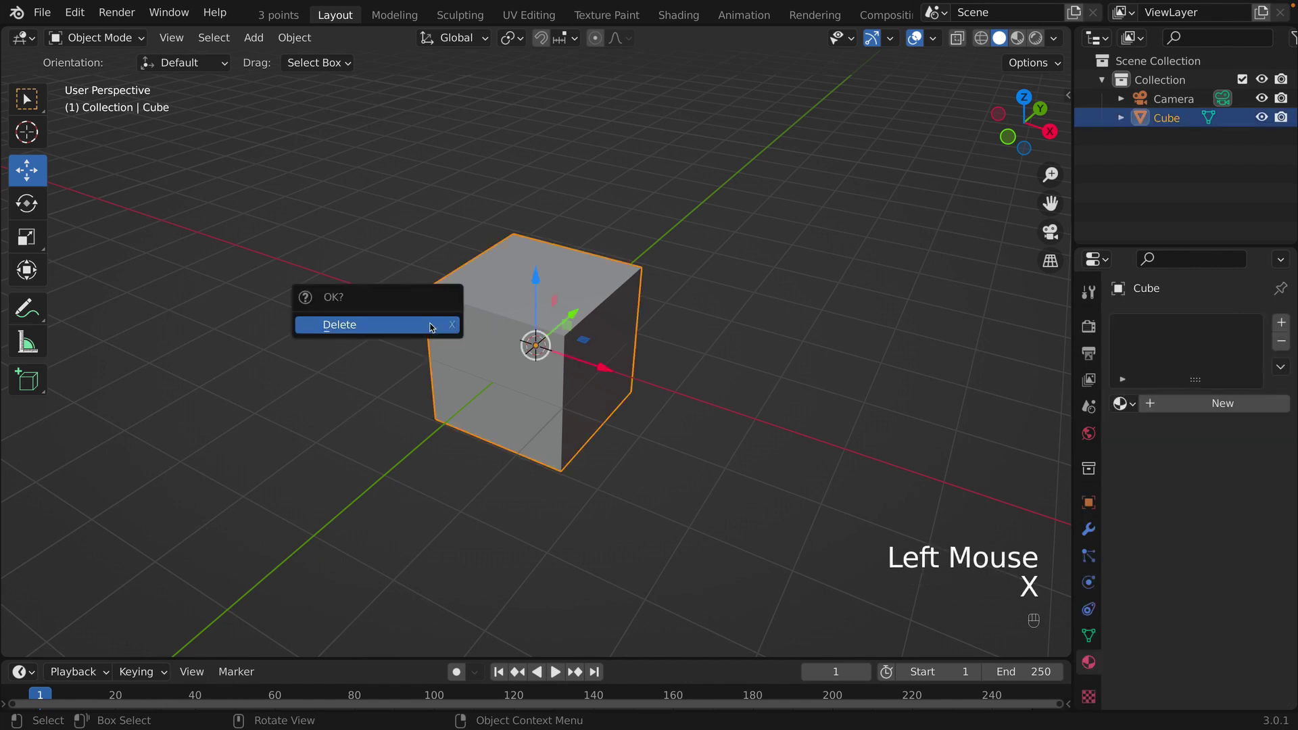
click(431, 326)
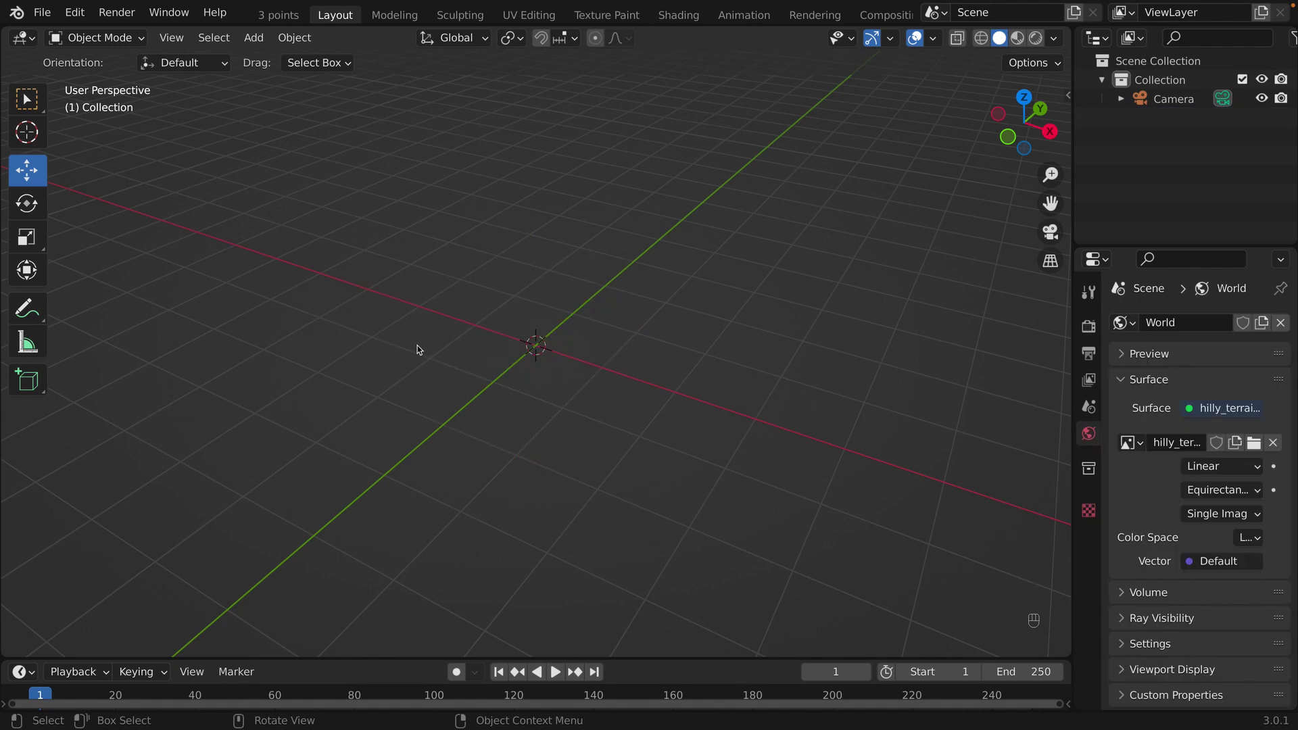
key(shift)
key(shift+a)
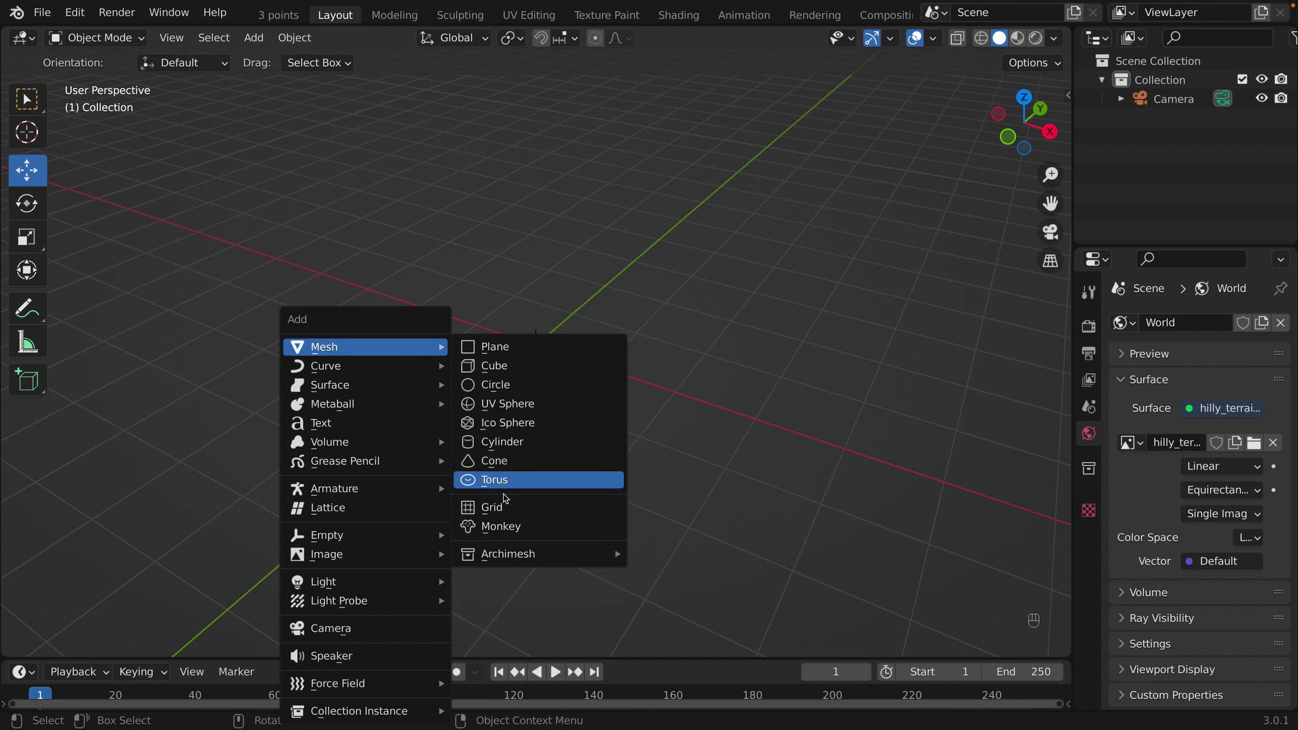
Add a Suzanne monkey head and raise it about 2.421 m straight up along Z.
click(497, 534)
middle_drag(505, 524, 337, 380)
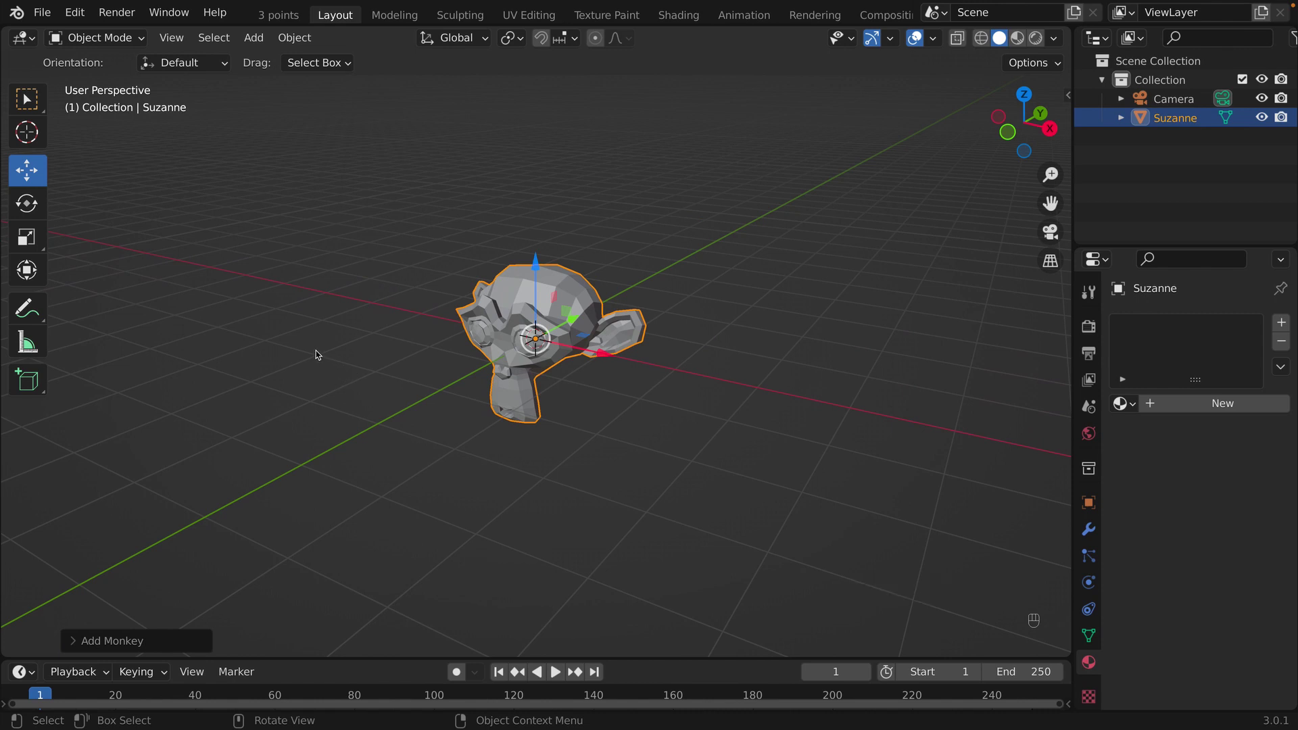
middle_drag(394, 357, 432, 354)
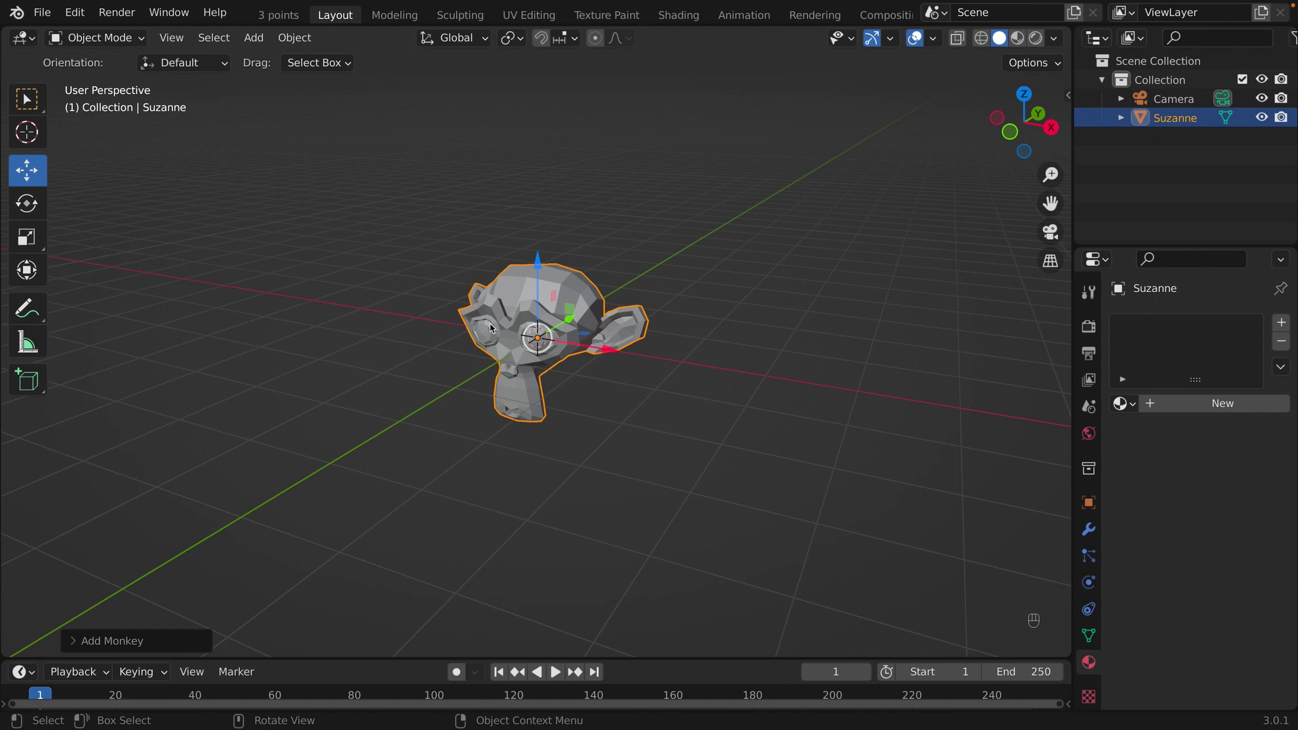
drag(530, 265, 533, 88)
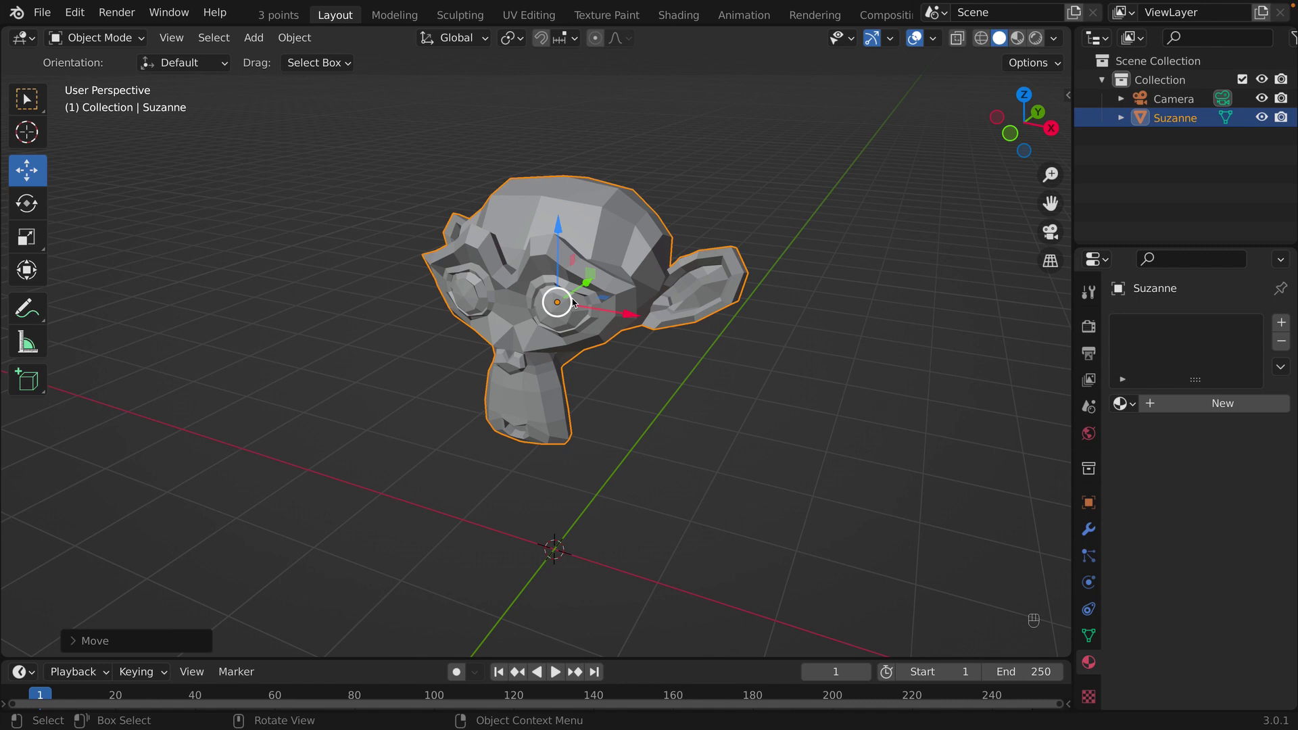
Add a Subdivision Surface modifier to Suzanne and set Levels Viewport to 2.
click(1088, 530)
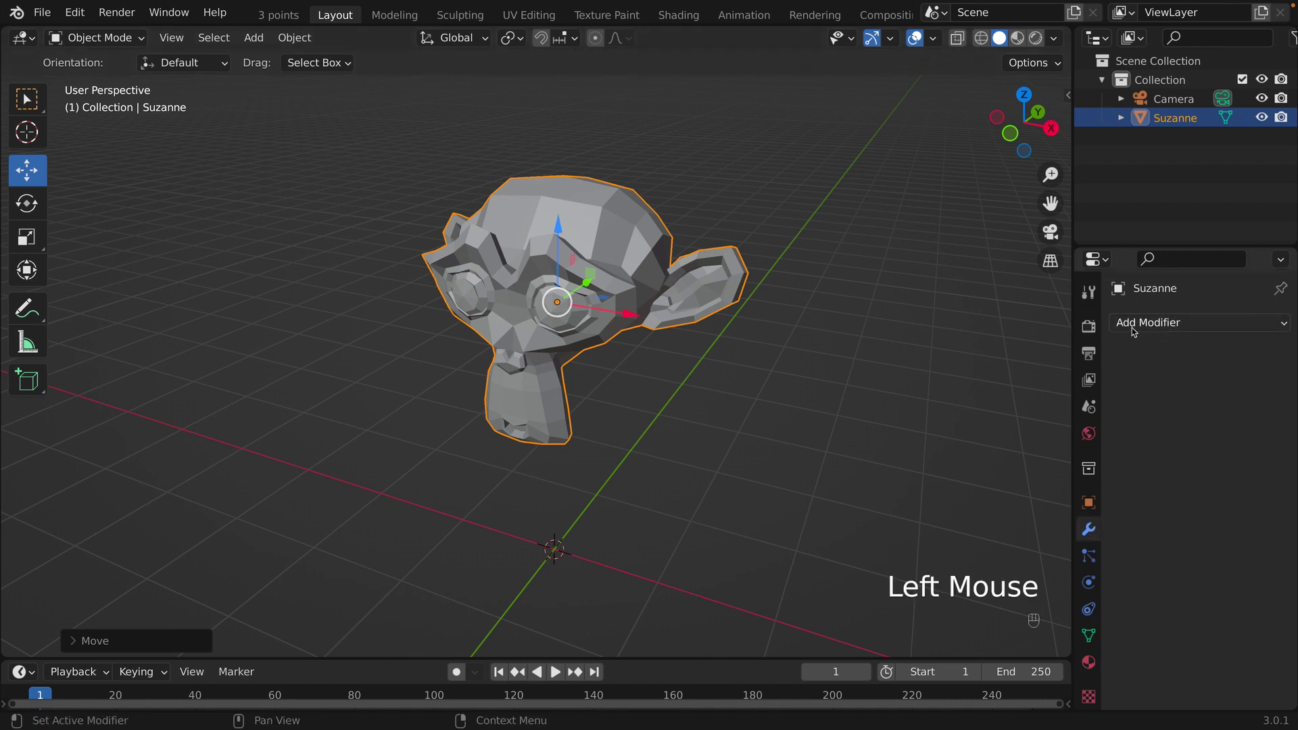
click(1152, 326)
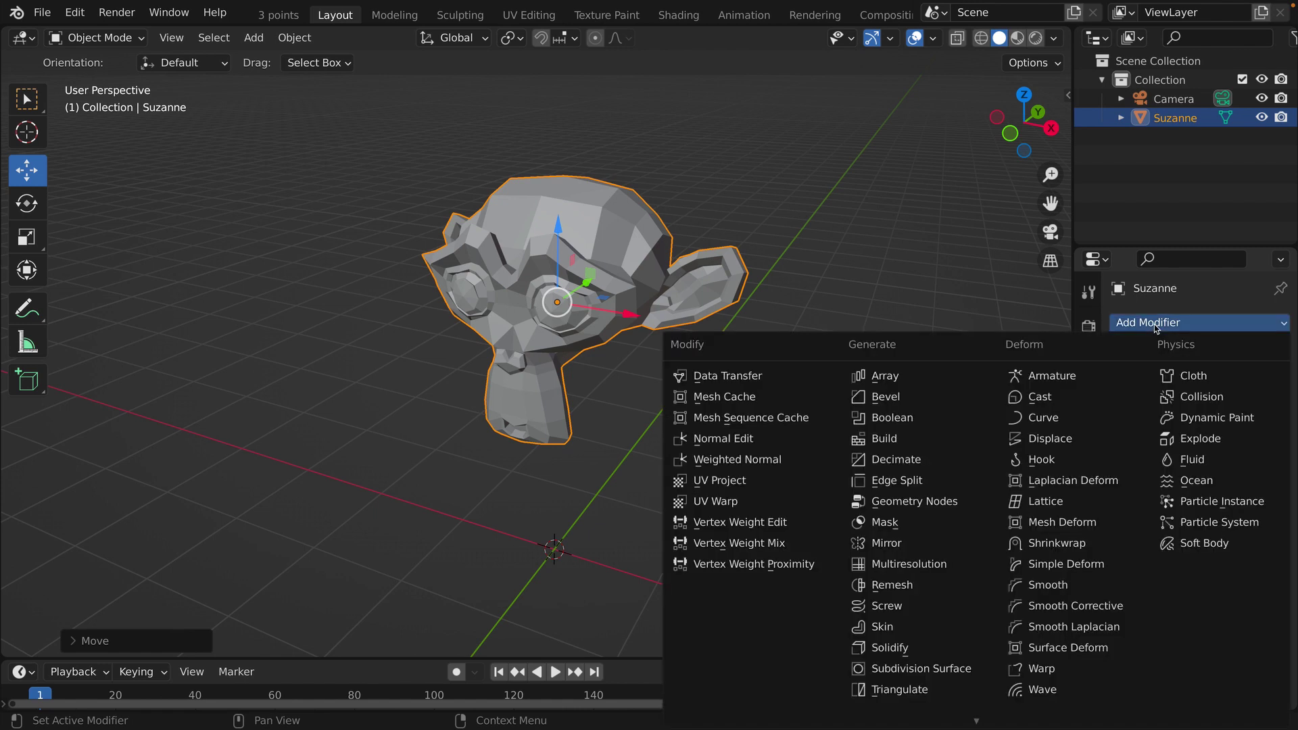
click(878, 669)
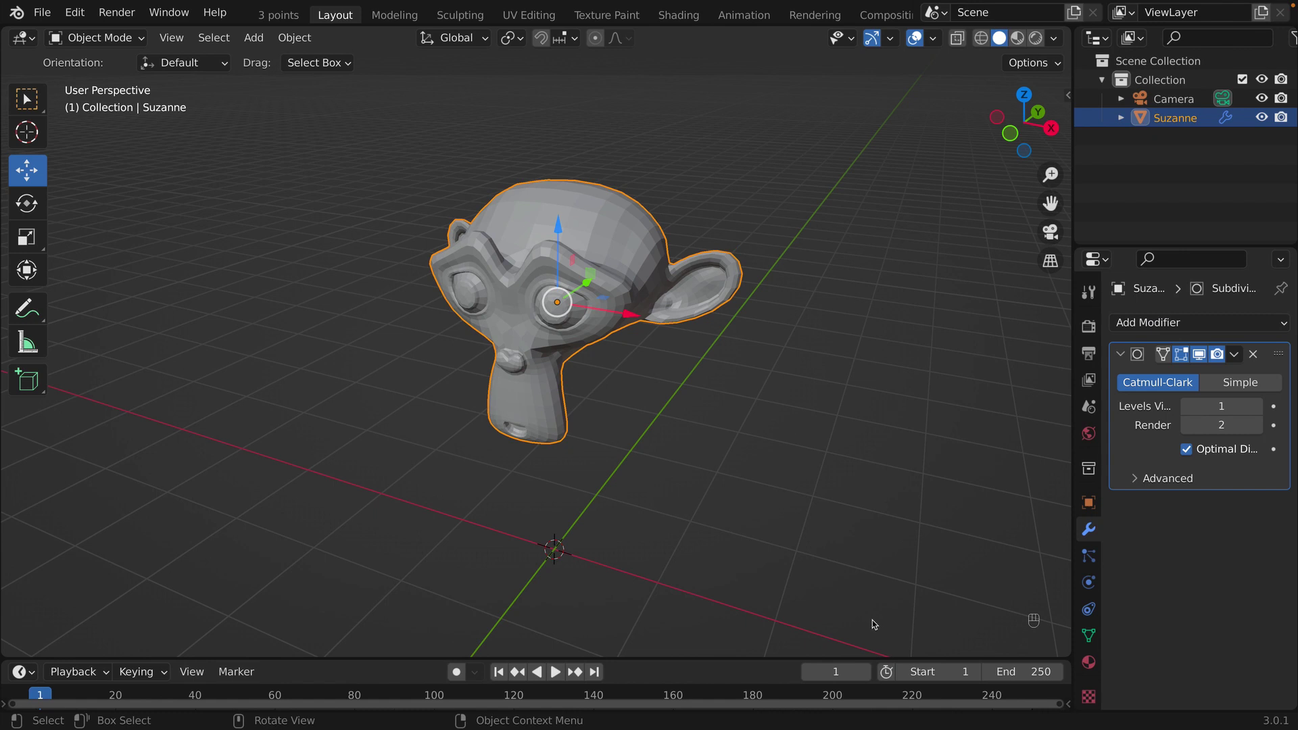
drag(1074, 419, 979, 419)
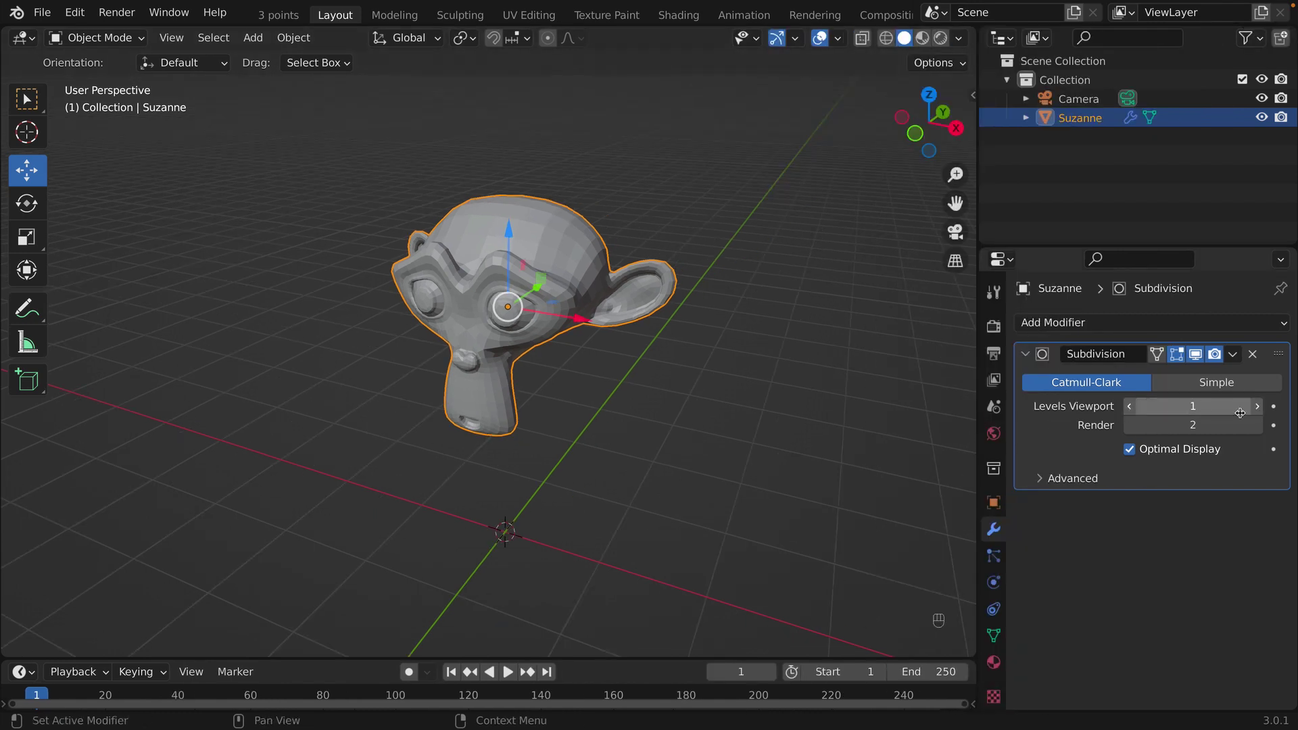
click(1256, 407)
middle_drag(318, 370, 273, 367)
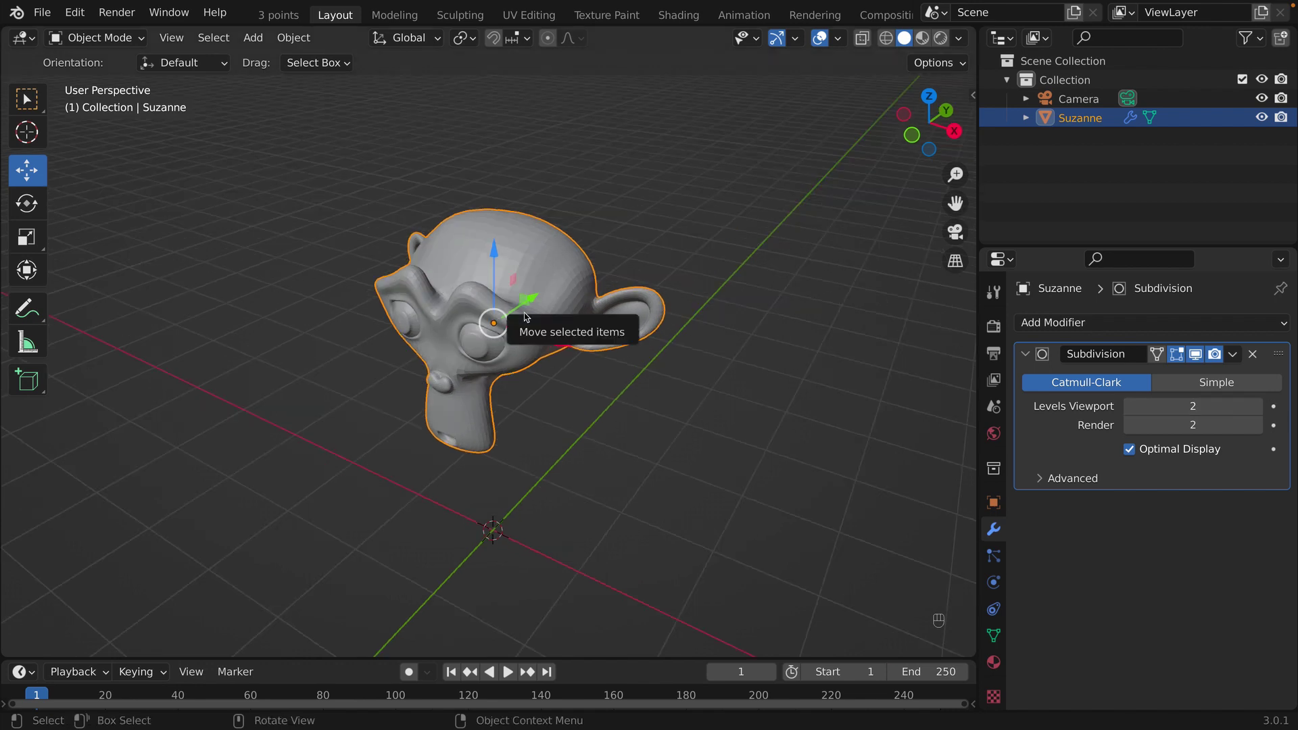
Apply Shade Smooth to Suzanne from the Object Context Menu.
right_click(454, 273)
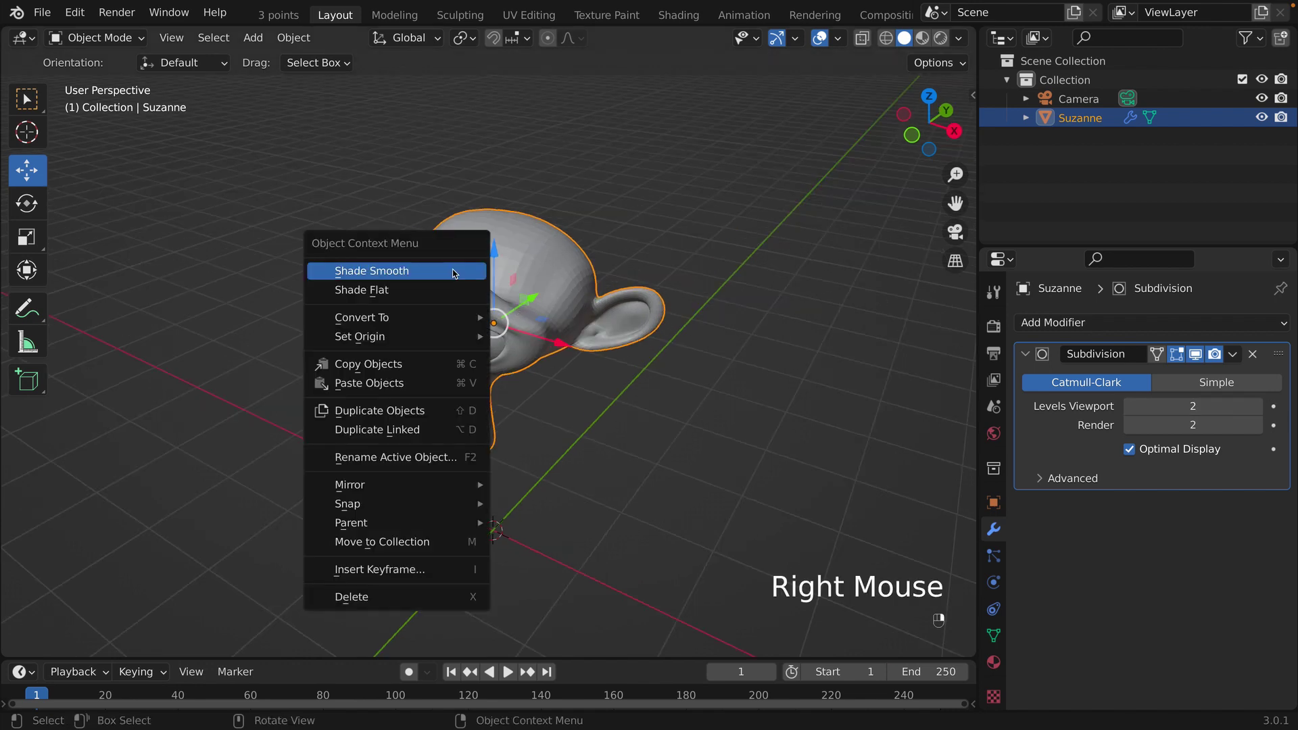
click(355, 275)
middle_drag(233, 299, 286, 274)
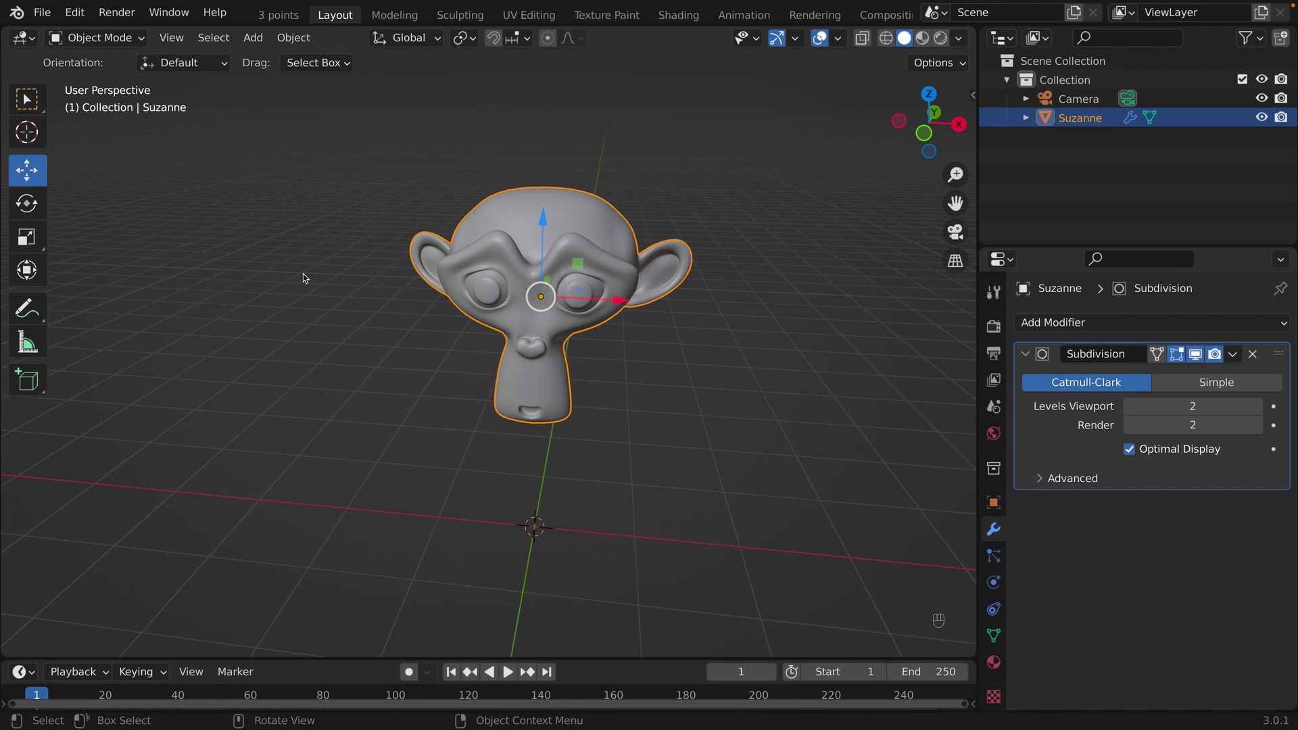
Switch to the Front Orthographic view of Suzanne with Numpad 1.
middle_drag(303, 278, 328, 290)
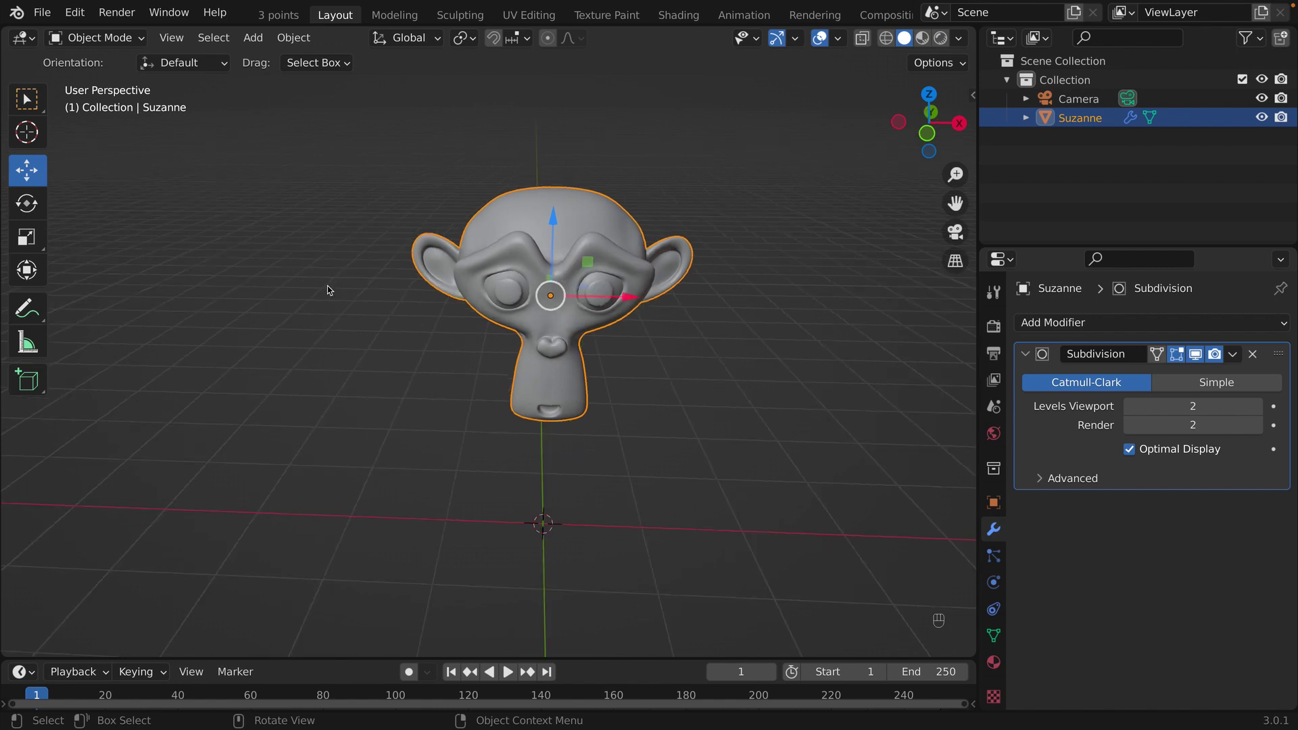
key(KP_1)
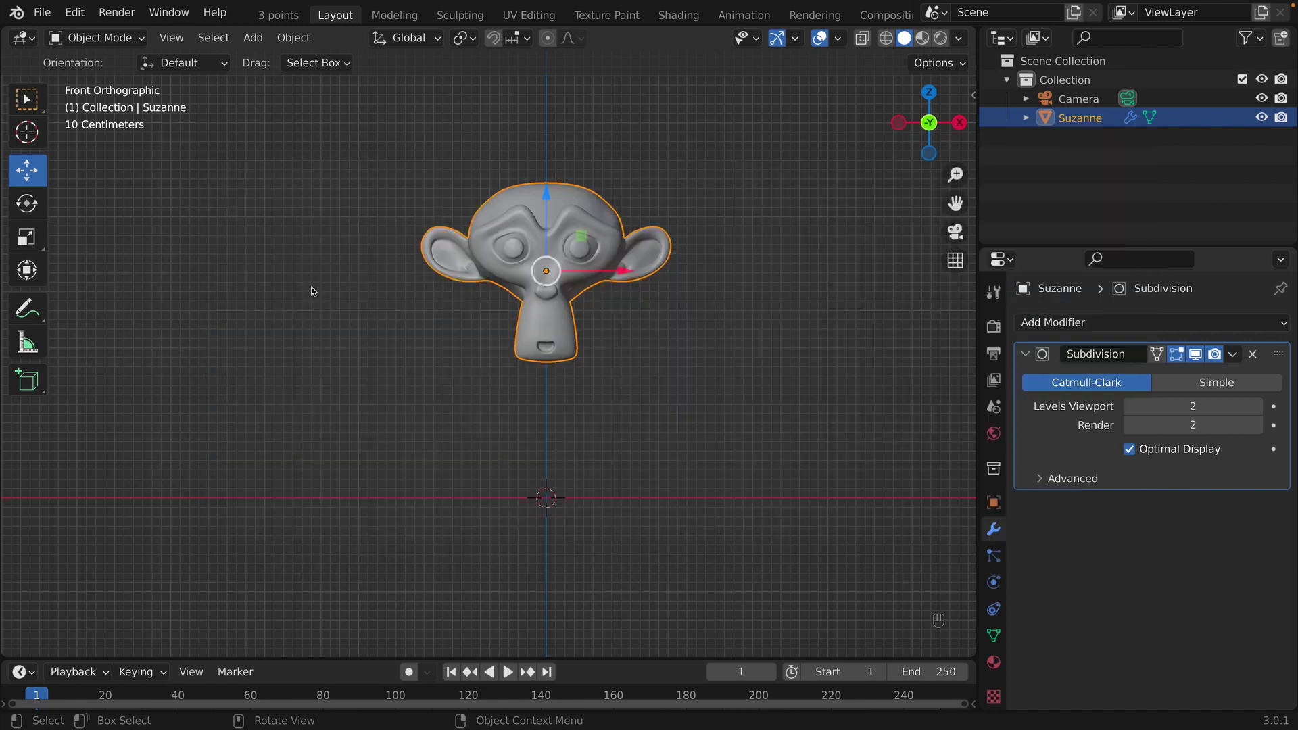
click(74, 12)
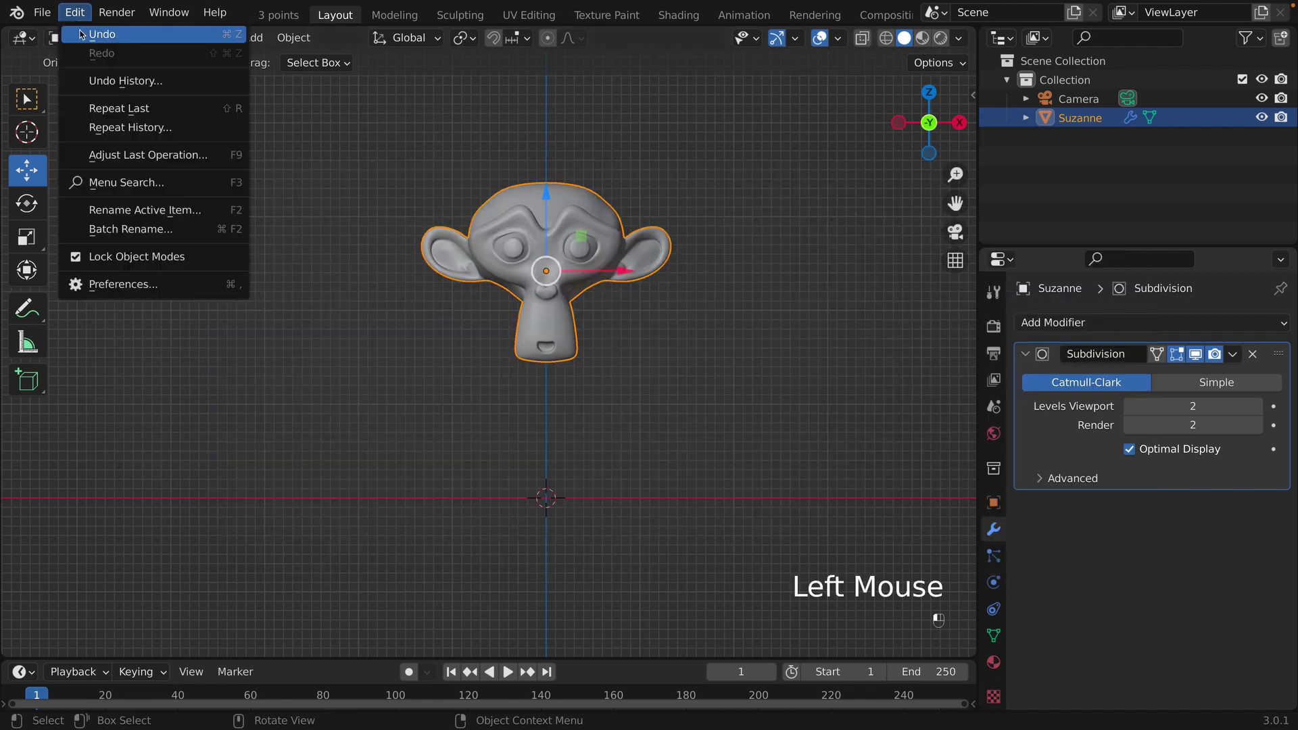
click(106, 284)
click(40, 265)
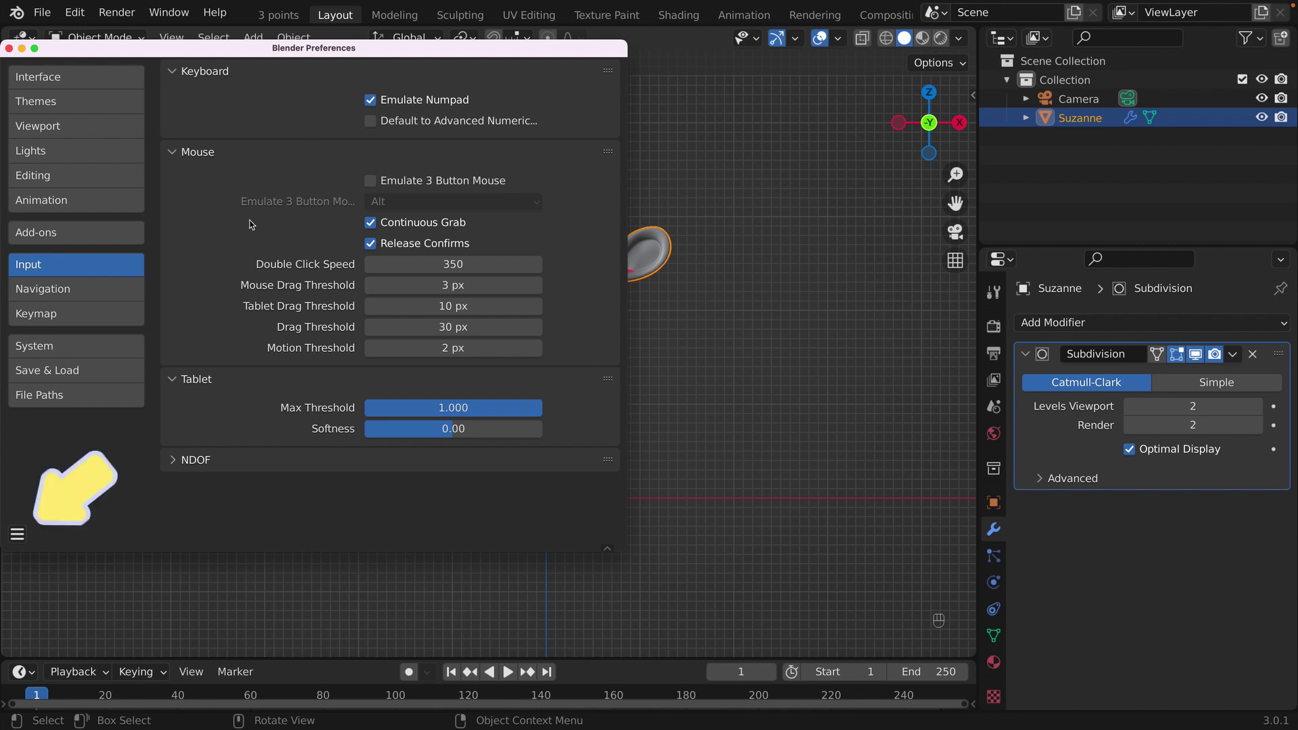
click(18, 534)
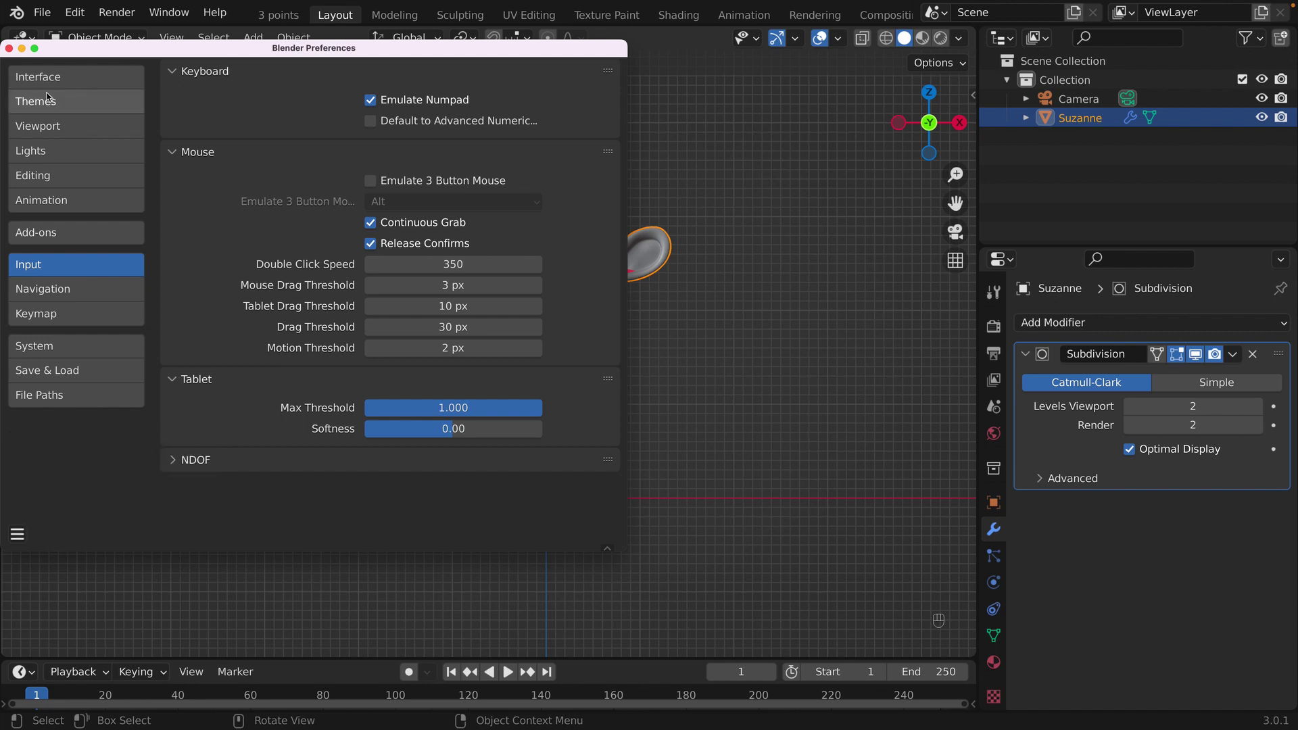
click(10, 48)
scroll(385, 429, down, 2)
middle_drag(351, 405, 385, 428)
Check Suzanne from the front, right and top orthographic views.
scroll(411, 403, up, 3)
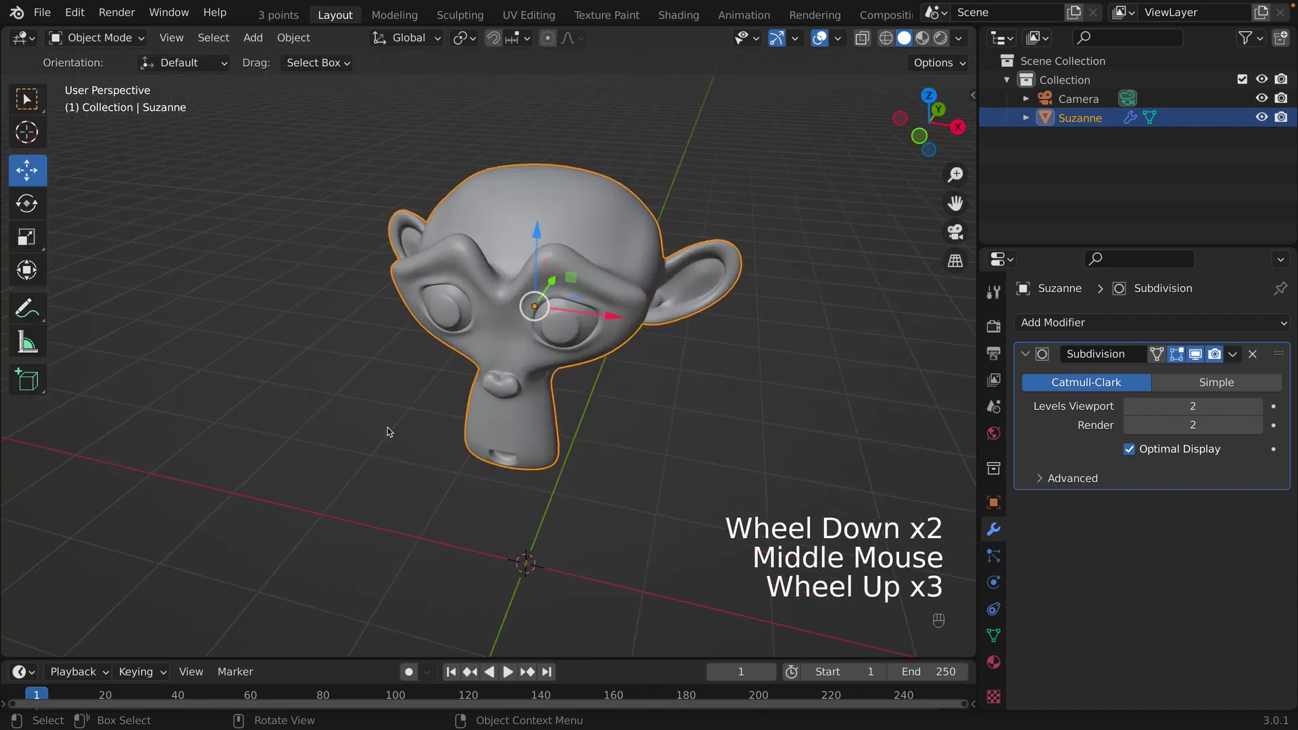
middle_drag(262, 373, 327, 342)
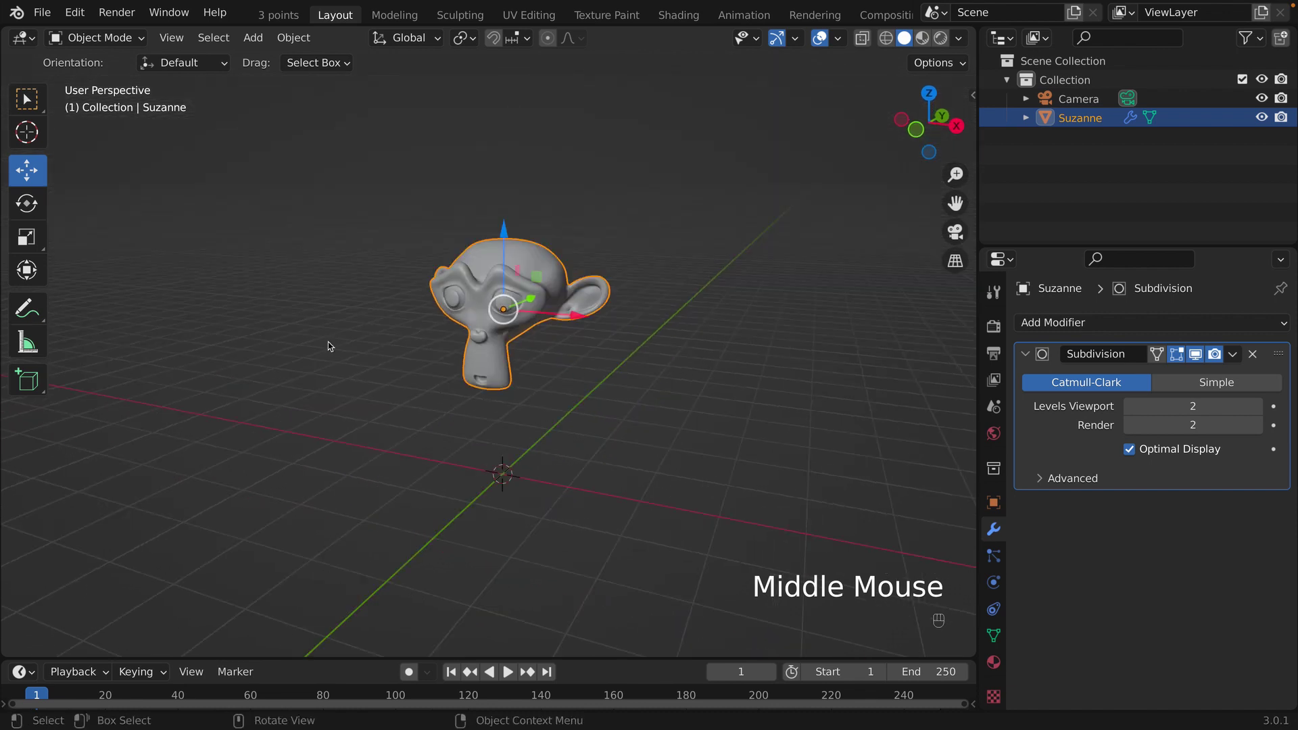
key(KP_1)
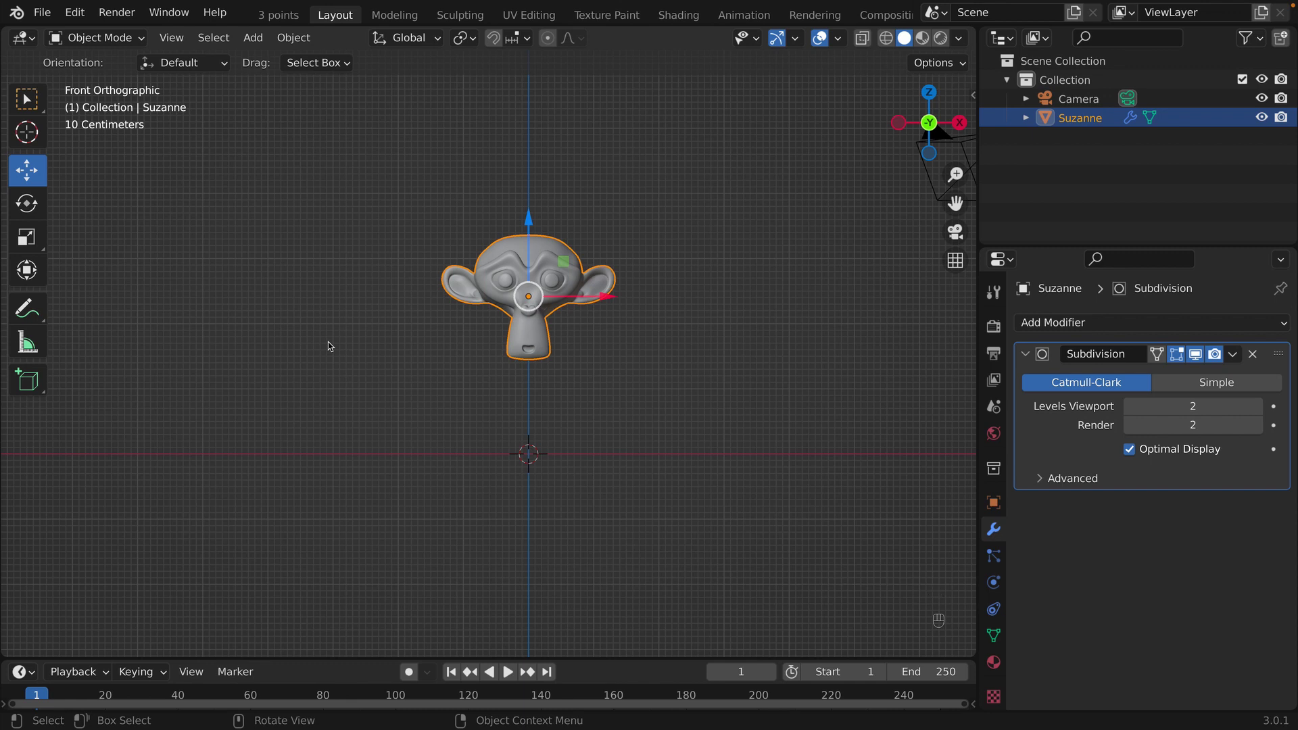
key(KP_3)
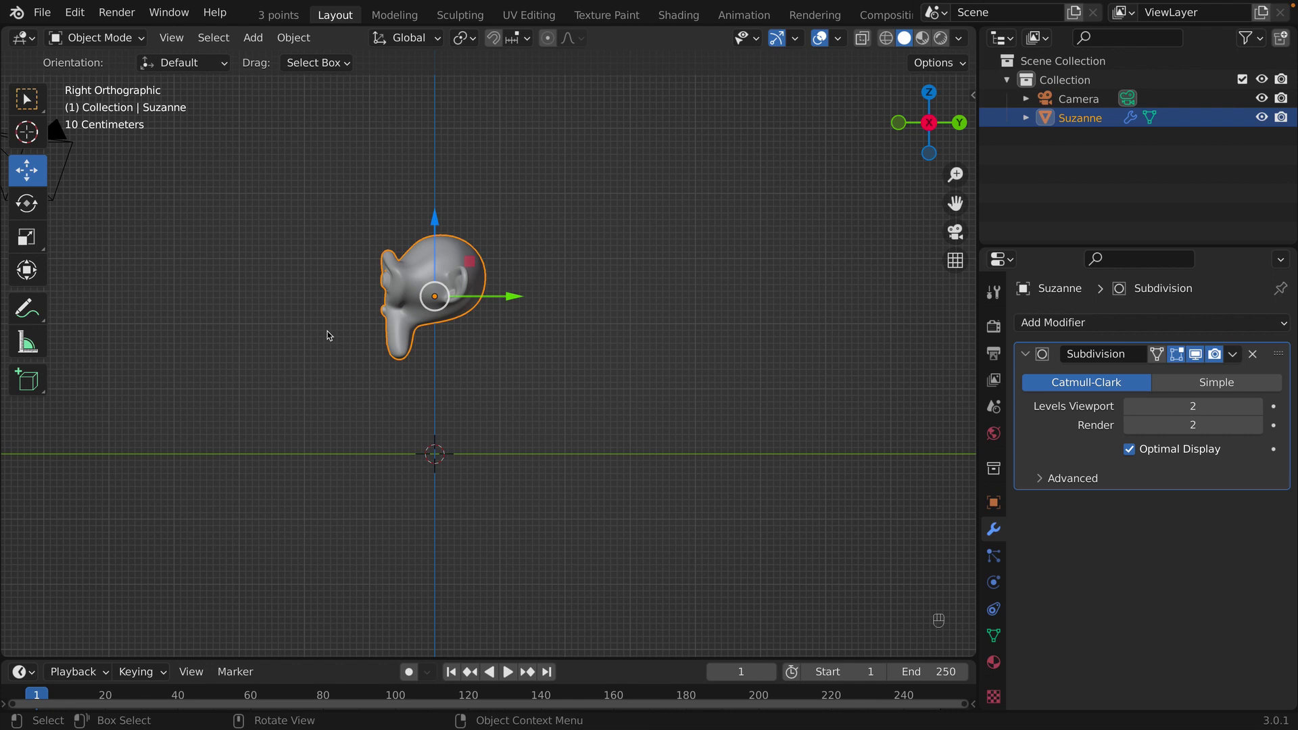
key(KP_7)
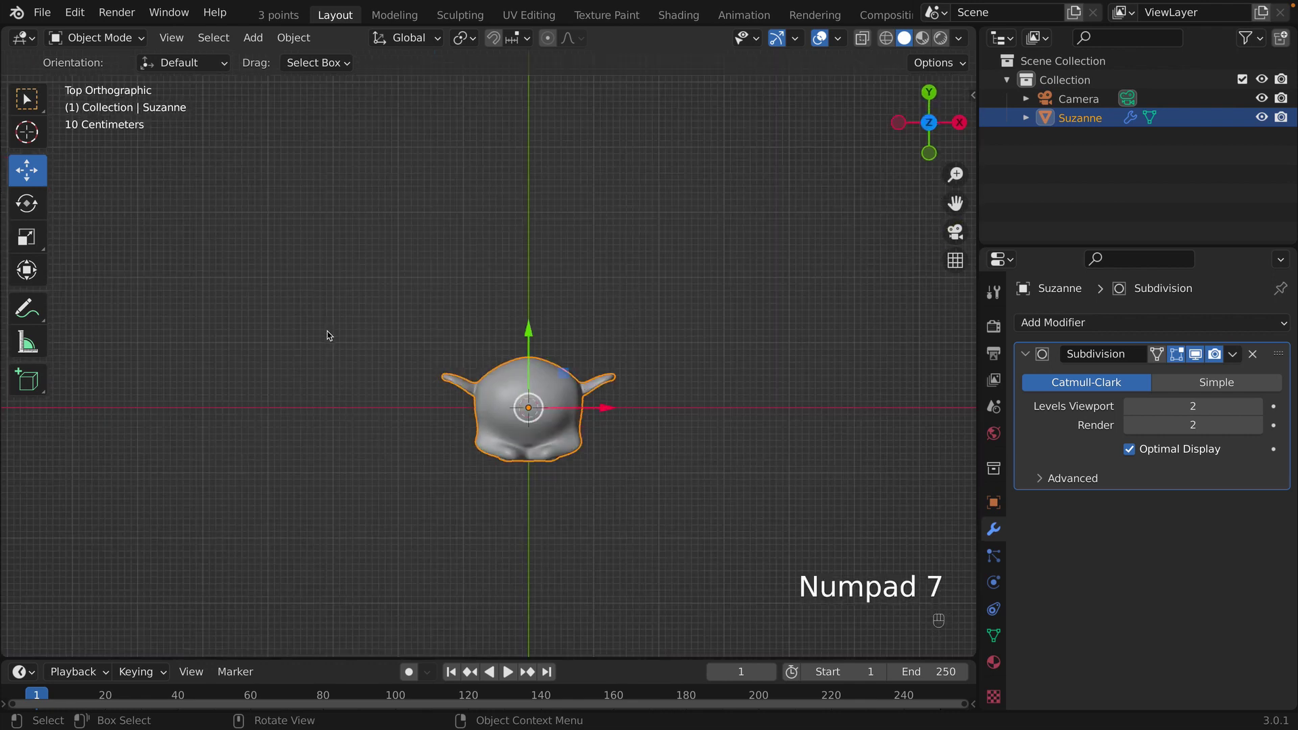
Orbit and zoom back into a closer perspective view of Suzanne.
middle_drag(327, 336, 368, 232)
scroll(371, 322, up, 1)
middle_drag(371, 322, 336, 292)
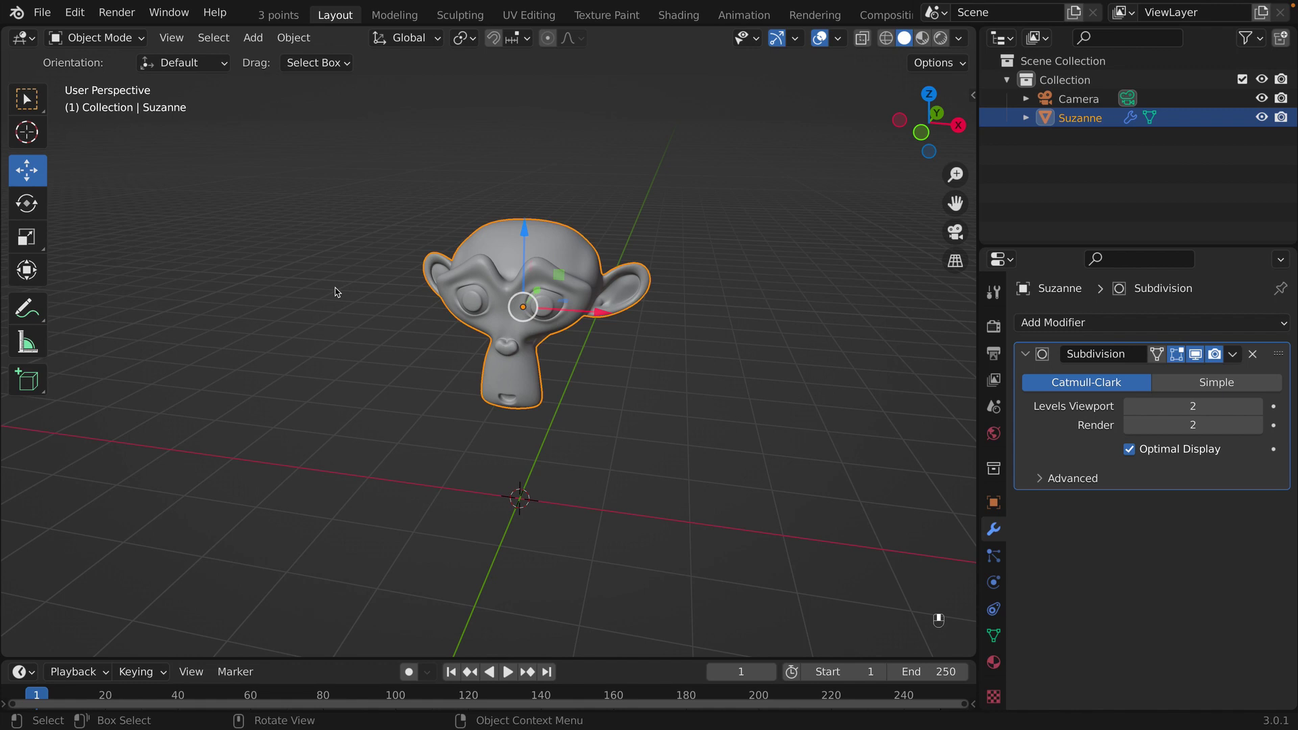
View Suzanne from the front and back orthographic views, orbiting between them.
middle_drag(336, 291, 303, 338)
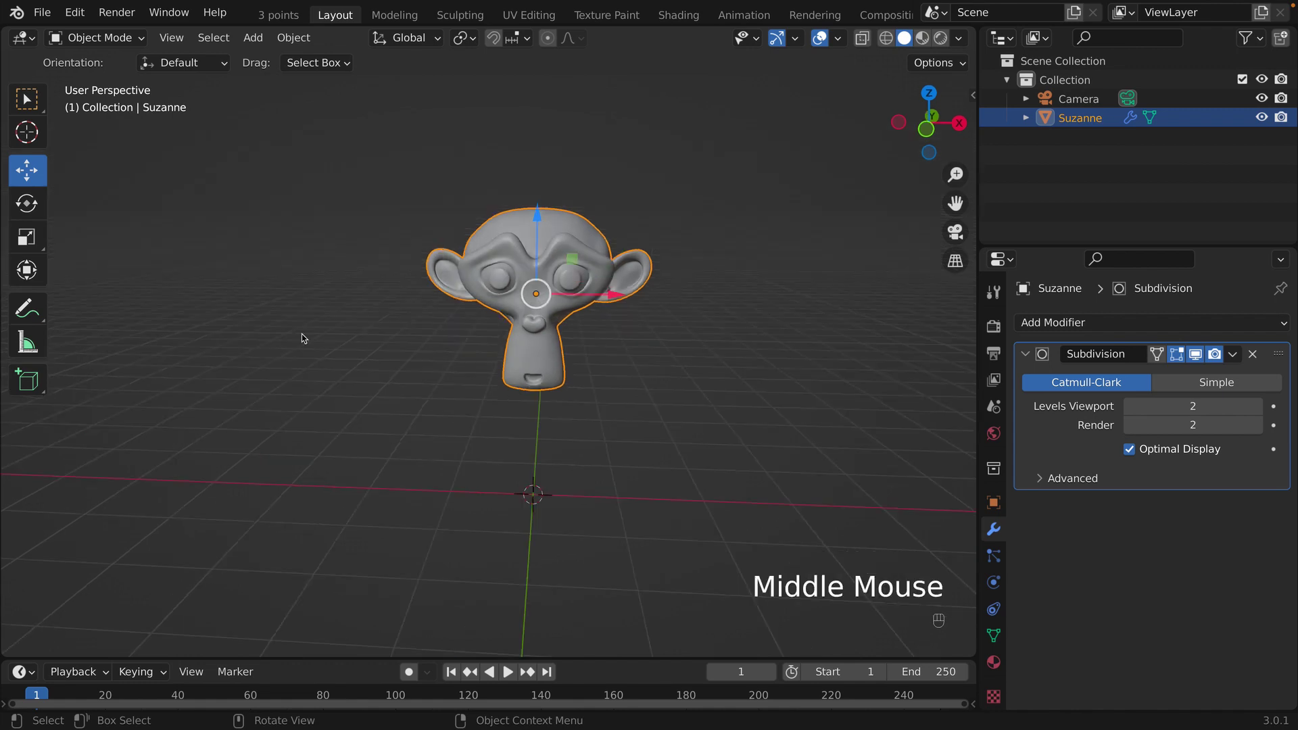
key(KP_1)
middle_drag(301, 347, 266, 386)
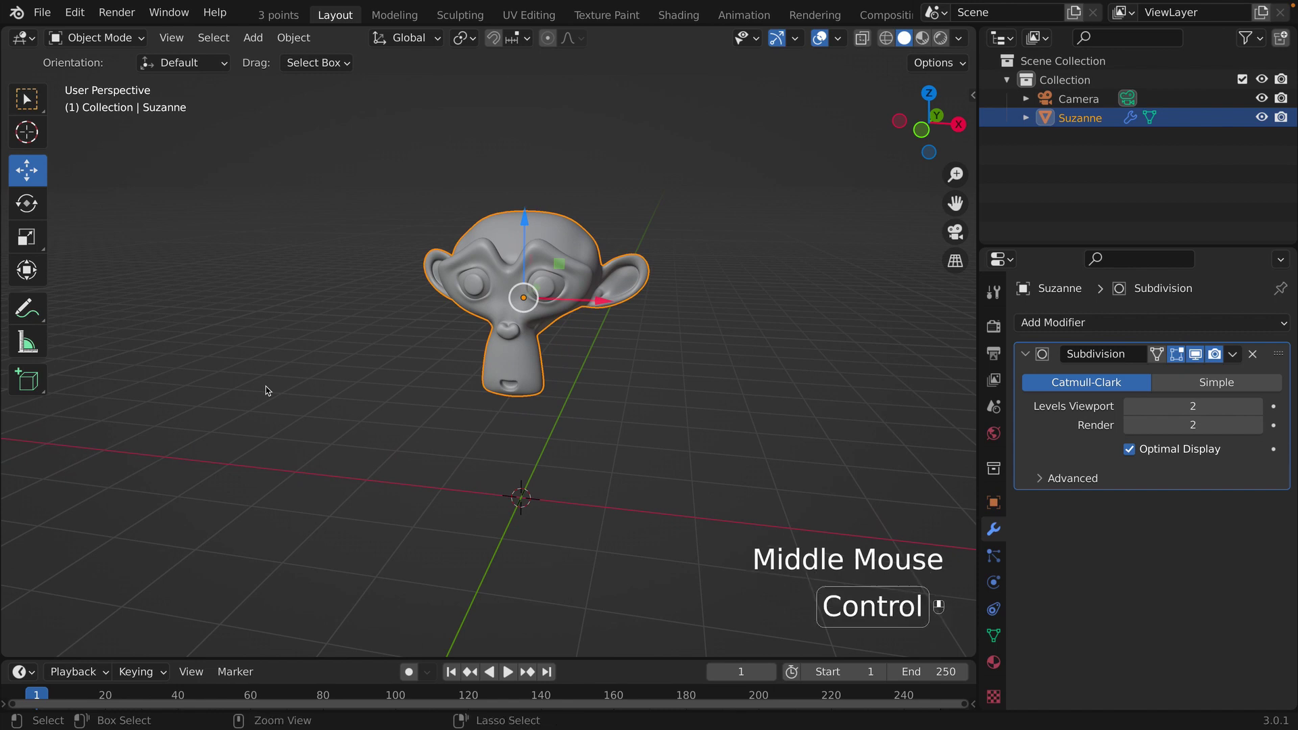
key(ctrl+KP_1)
middle_drag(242, 373, 364, 385)
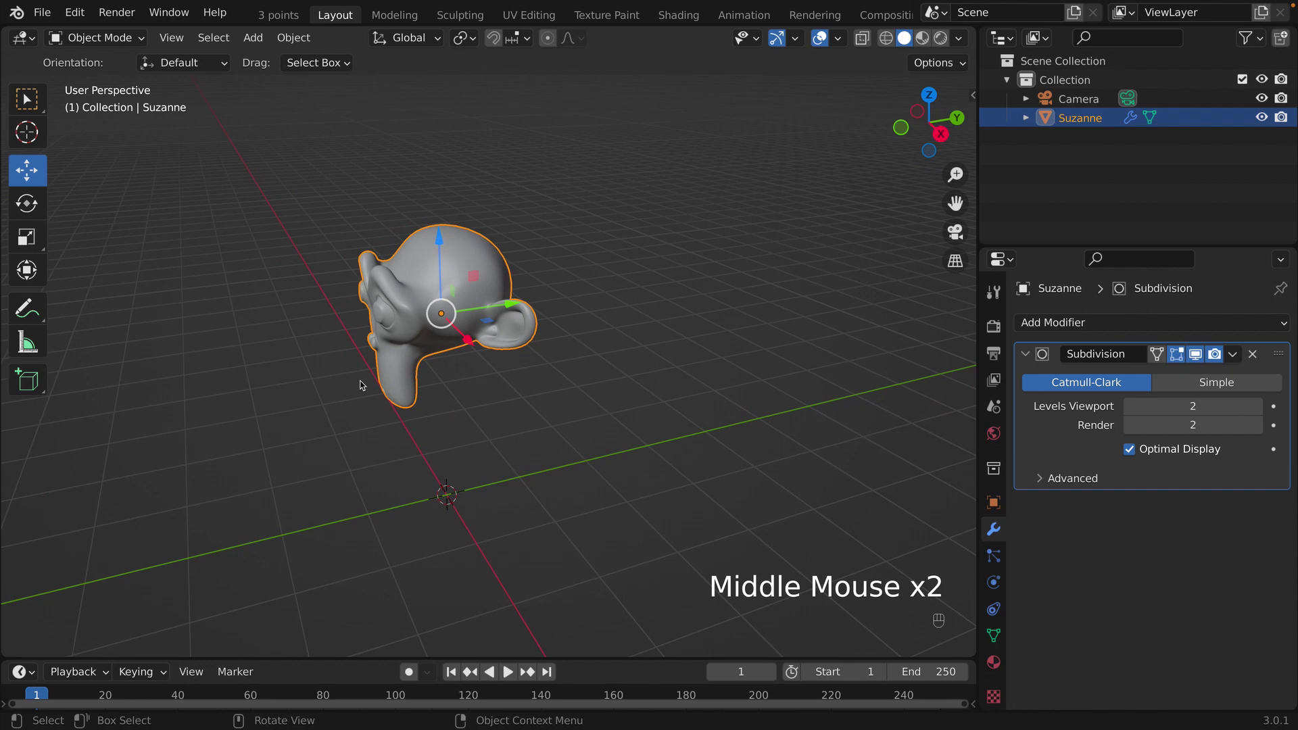
Check Suzanne from the right, left, top and bottom preset views.
key(KP_3)
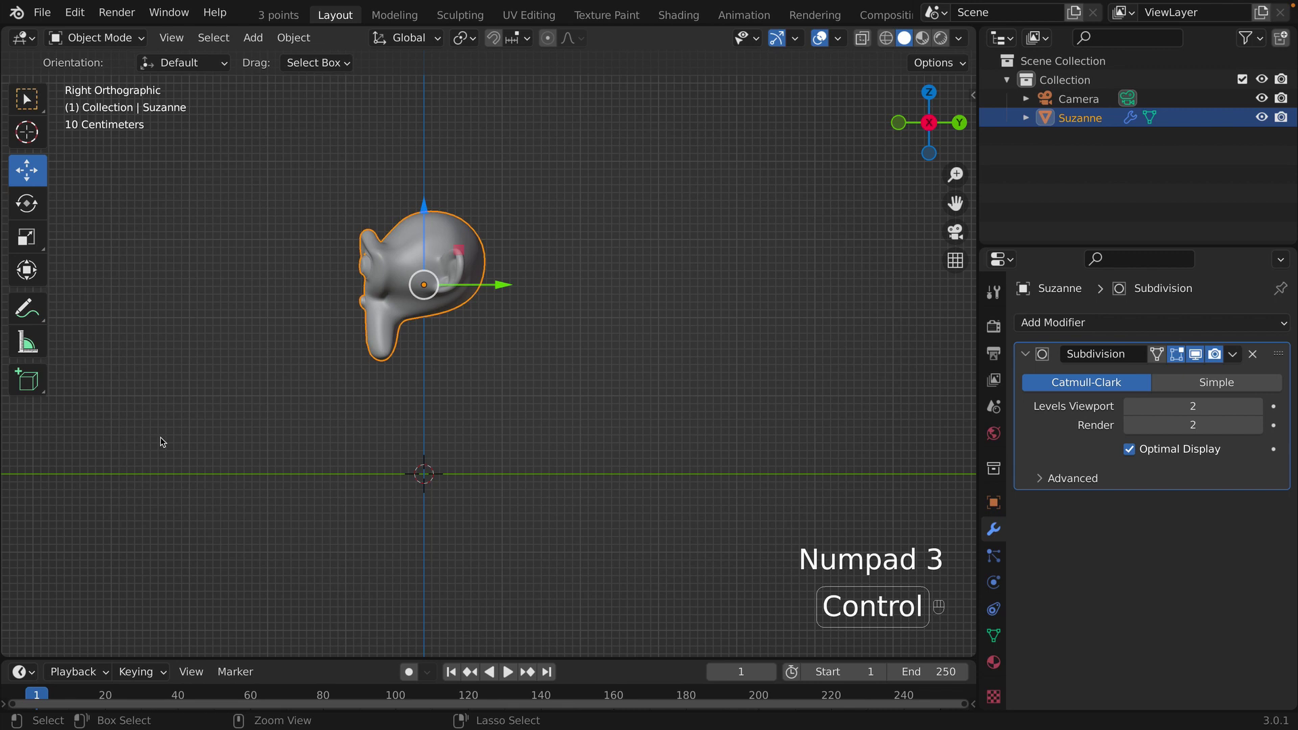
key(ctrl+KP_3)
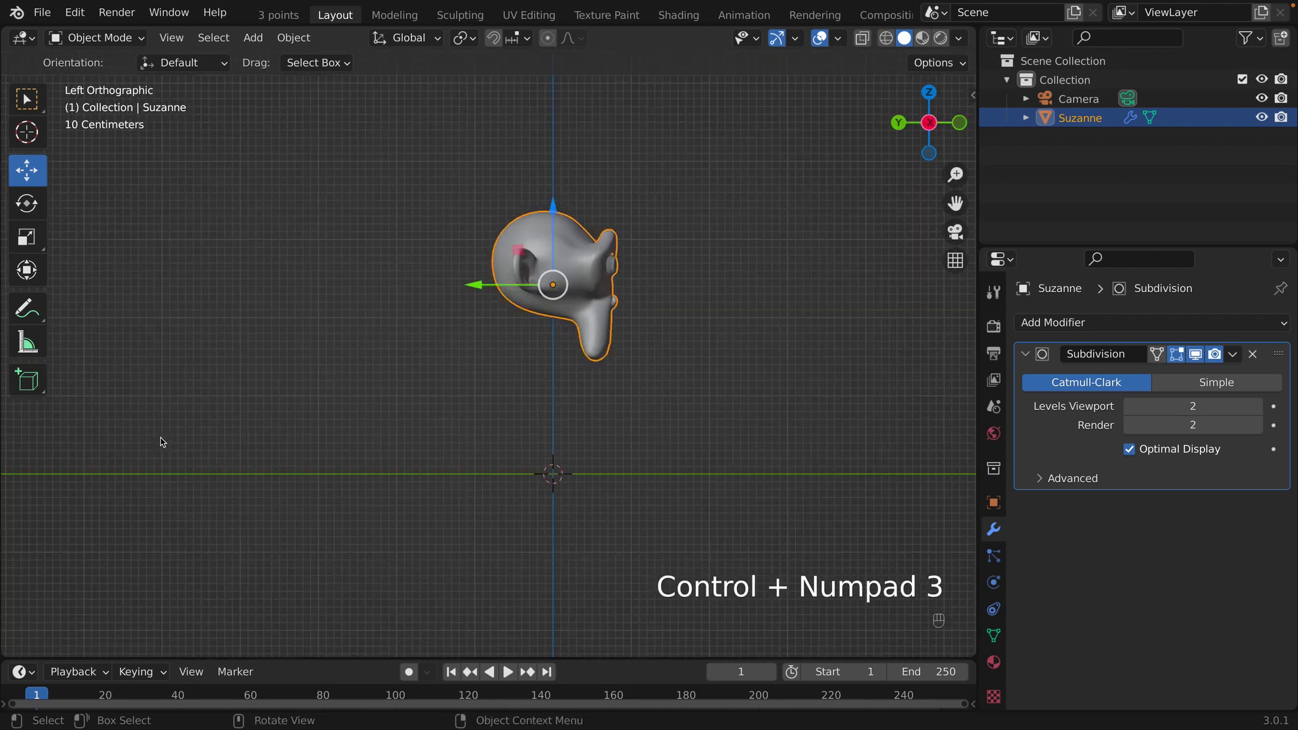
key(KP_7)
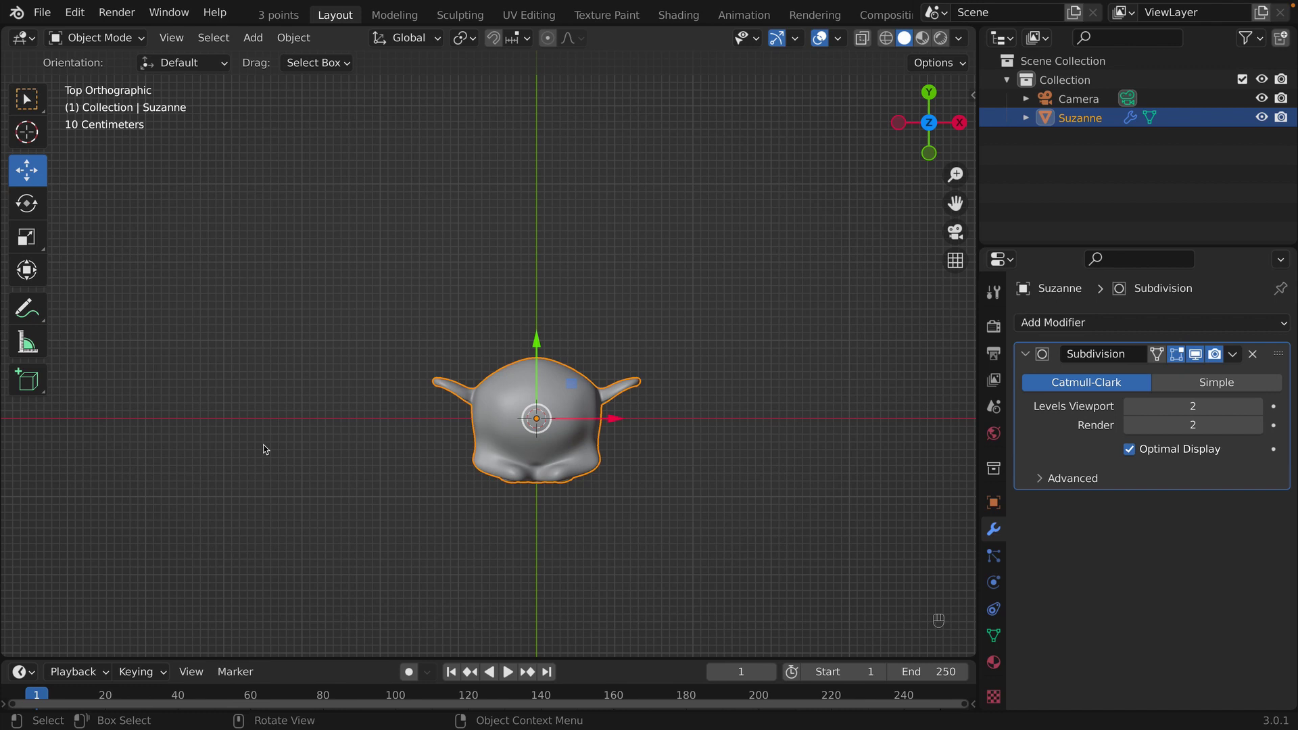
key(ctrl)
key(ctrl+KP_7)
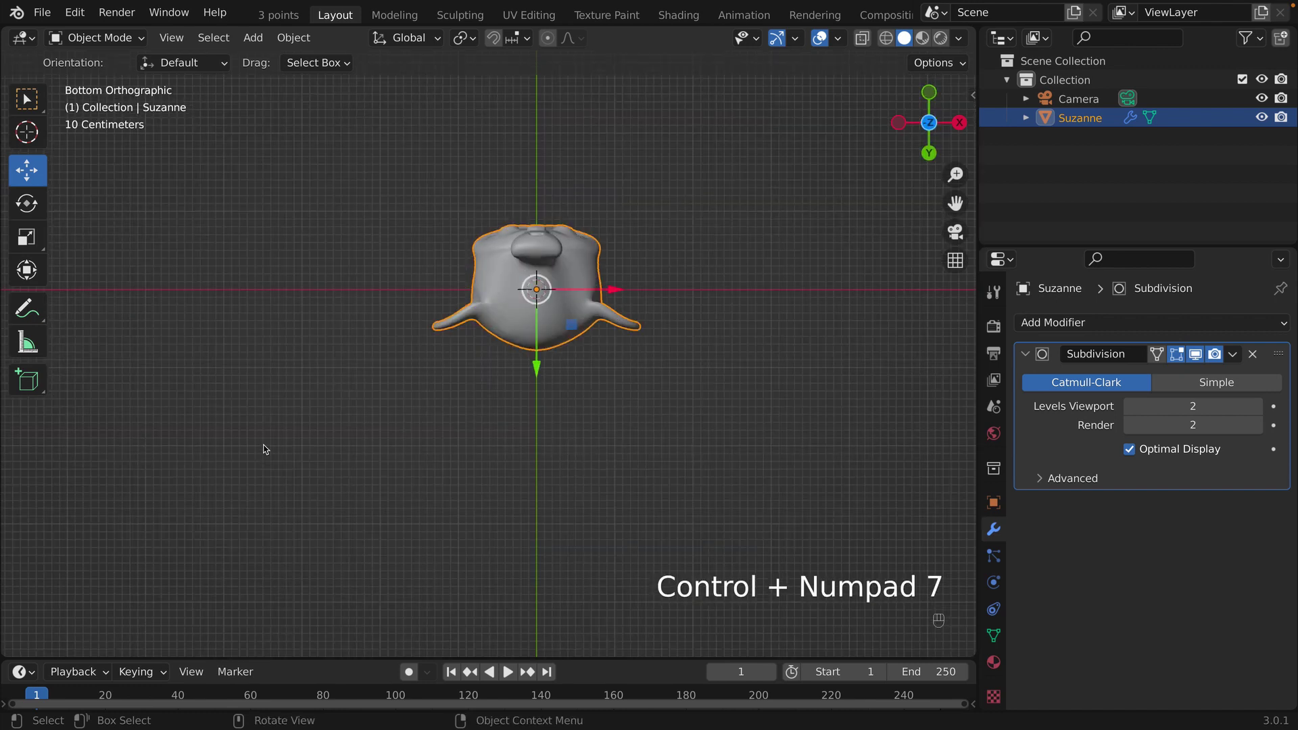
middle_drag(264, 450, 347, 561)
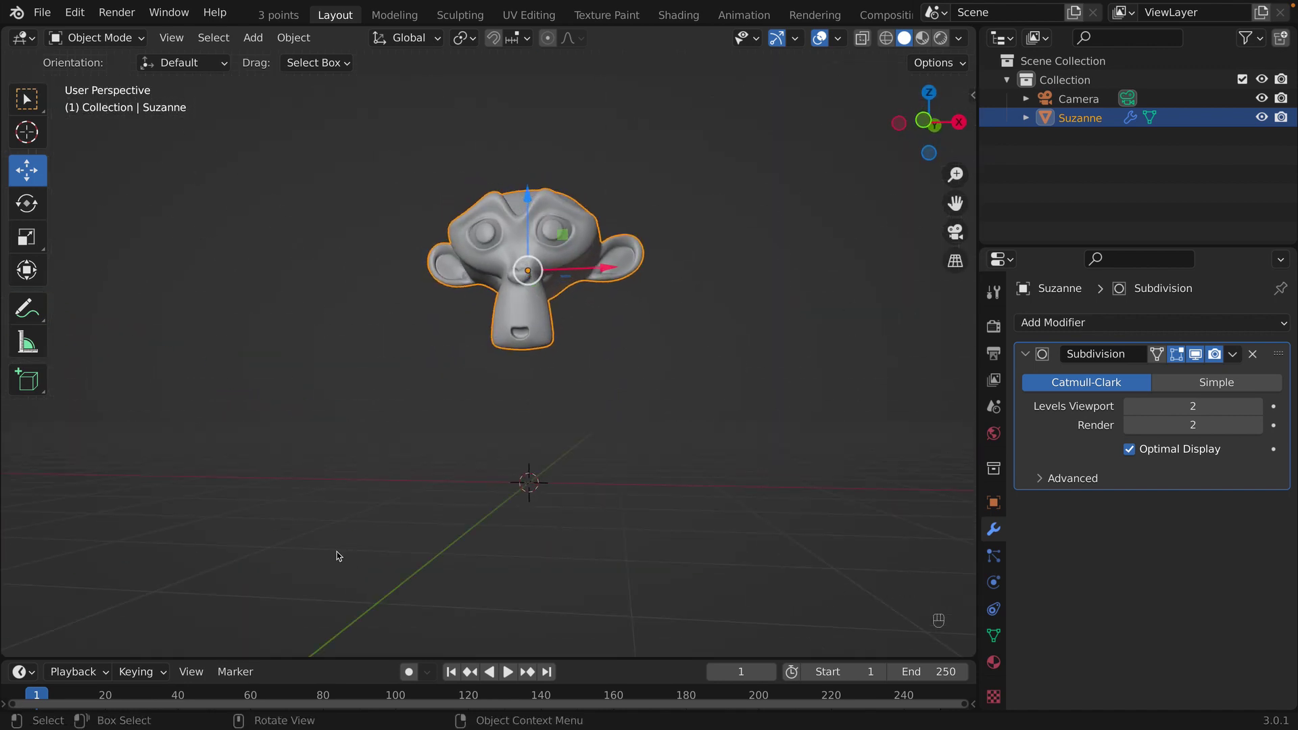
From the front view, tilt the view five steps with Numpad 2 to see Suzanne from below.
key(KP_1)
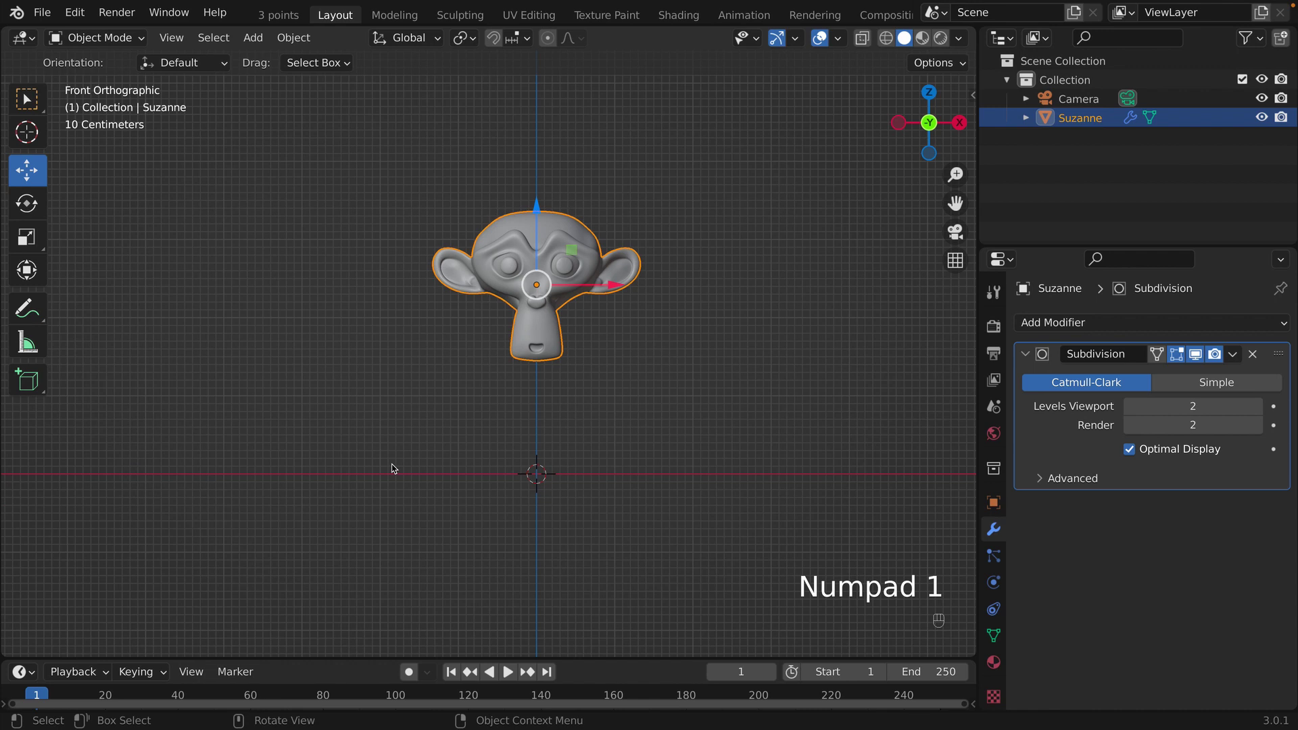
key(KP_2)
key(KP_2)
key(KP_2)
key(KP_2)
key(KP_2)
key(KP_2)
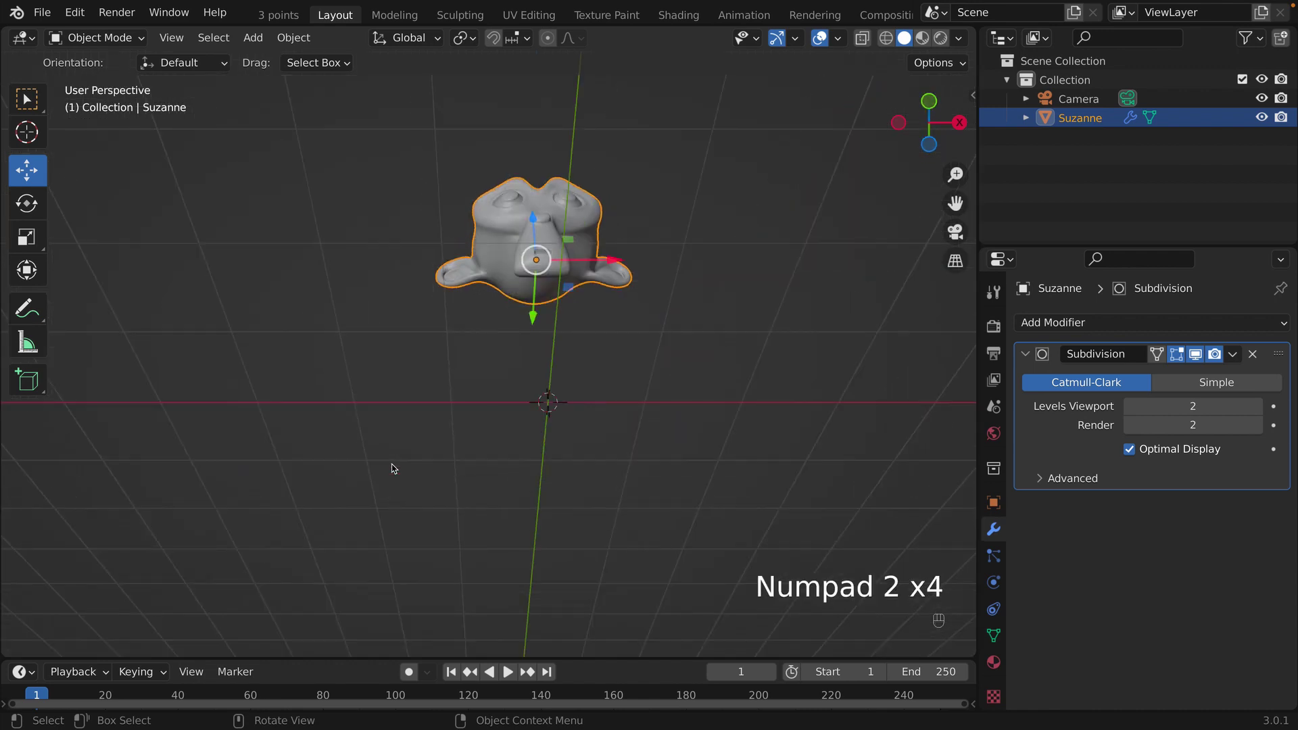
key(KP_2)
key(KP_2)
key(KP_2)
key(KP_2)
key(KP_2)
key(KP_2)
key(KP_2)
key(KP_2)
key(KP_2)
key(KP_2)
key(KP_2)
key(KP_2)
key(KP_2)
key(KP_2)
key(KP_2)
key(KP_2)
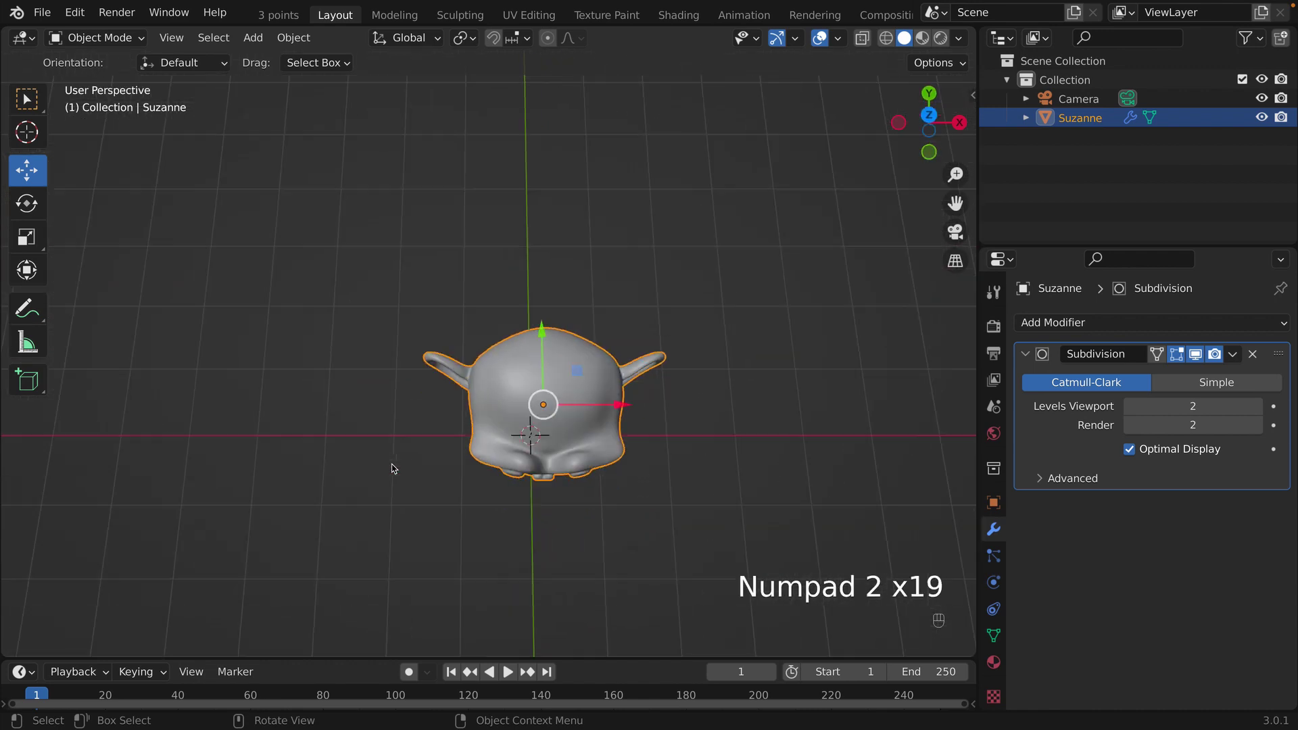
key(KP_2)
key(KP_2)
key(KP_2)
key(KP_2)
key(KP_2)
key(KP_2)
key(KP_2)
key(KP_2)
key(KP_2)
key(KP_2)
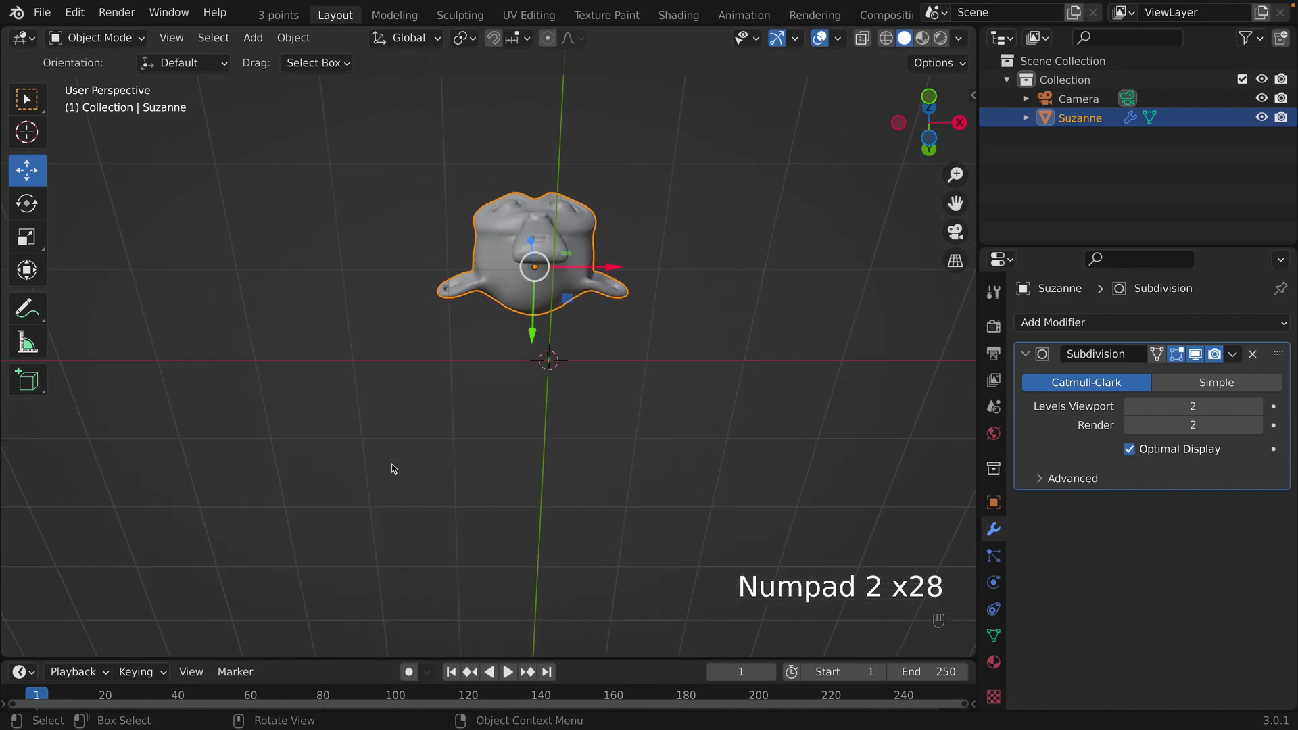
key(KP_2)
key(KP_2)
key(KP_2)
key(KP_2)
key(KP_2)
key(KP_2)
key(KP_2)
key(KP_2)
key(KP_2)
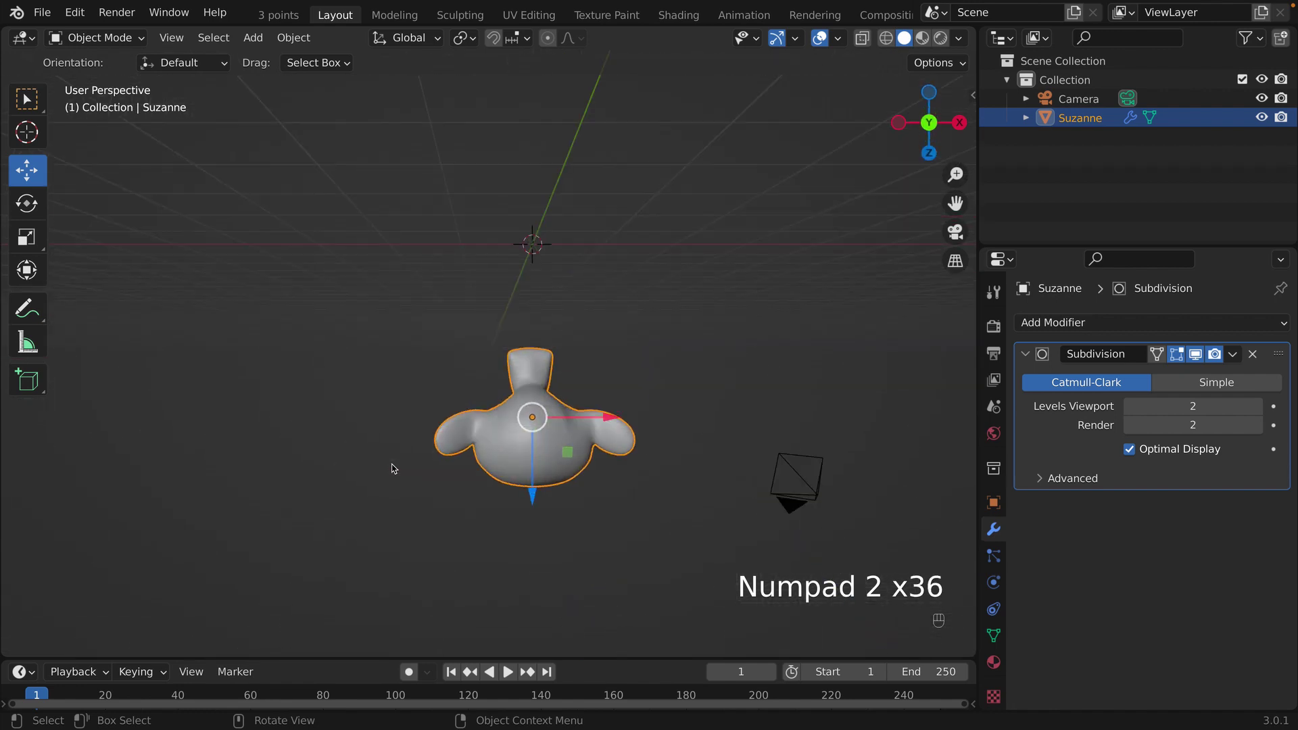
key(KP_2)
key(KP_2)
key(KP_2)
key(KP_2)
key(KP_2)
key(KP_2)
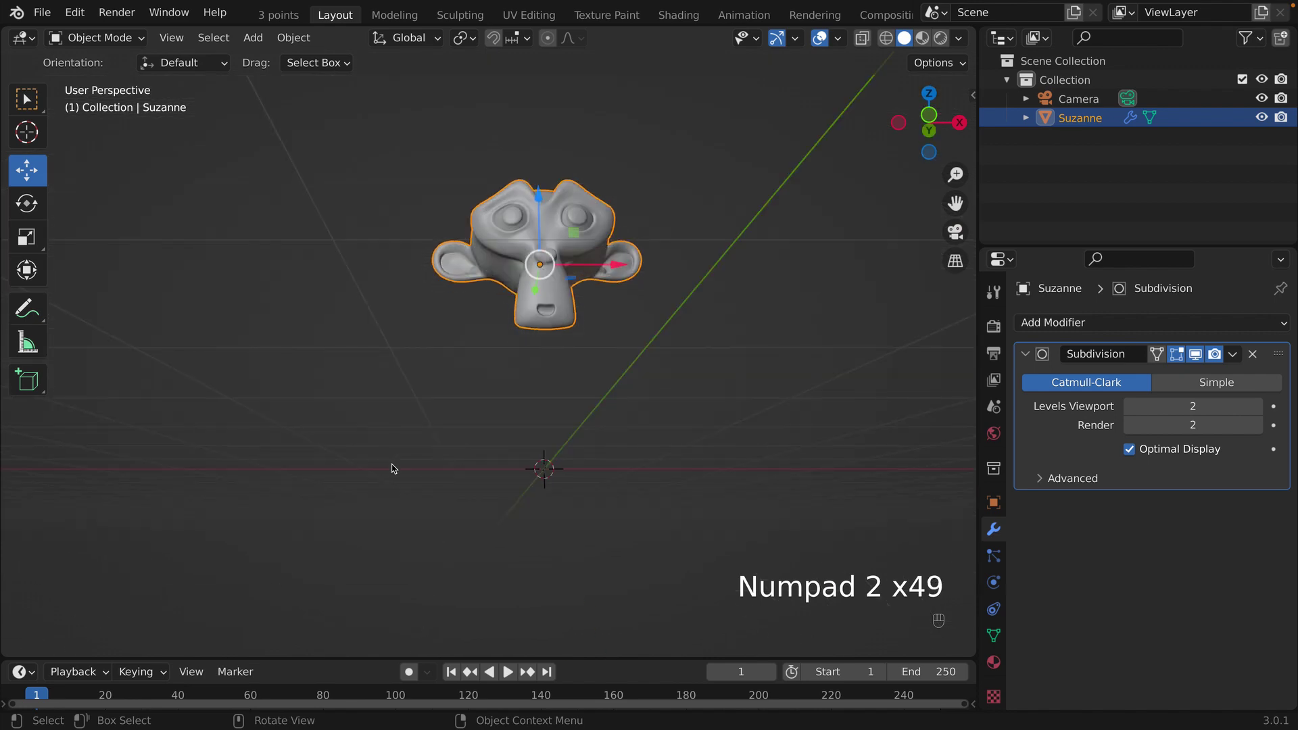
Turn the view around Suzanne with Numpad 4, then settle on an orthographic overhead view.
key(KP_1)
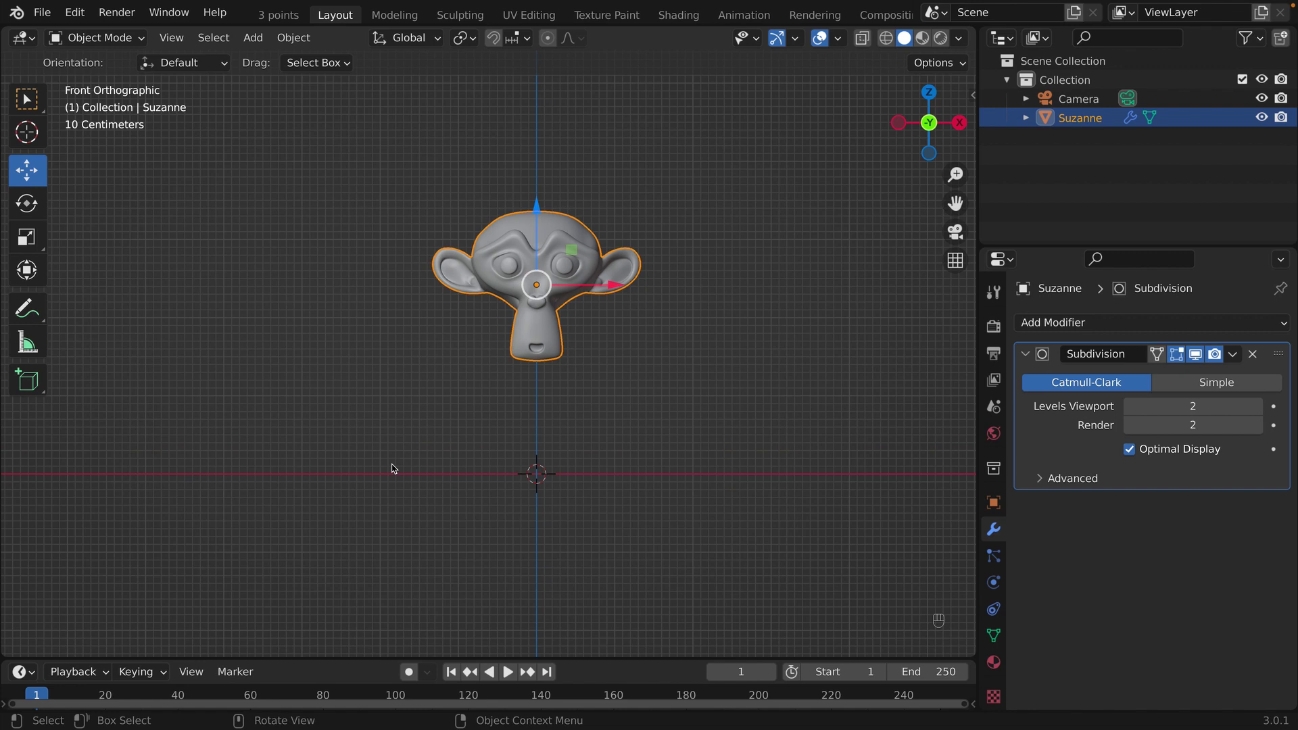
key(KP_4)
key(KP_4)
key(KP_4)
key(KP_4)
key(KP_4)
key(KP_4)
key(KP_4)
key(KP_4)
key(KP_4)
key(KP_4)
key(KP_4)
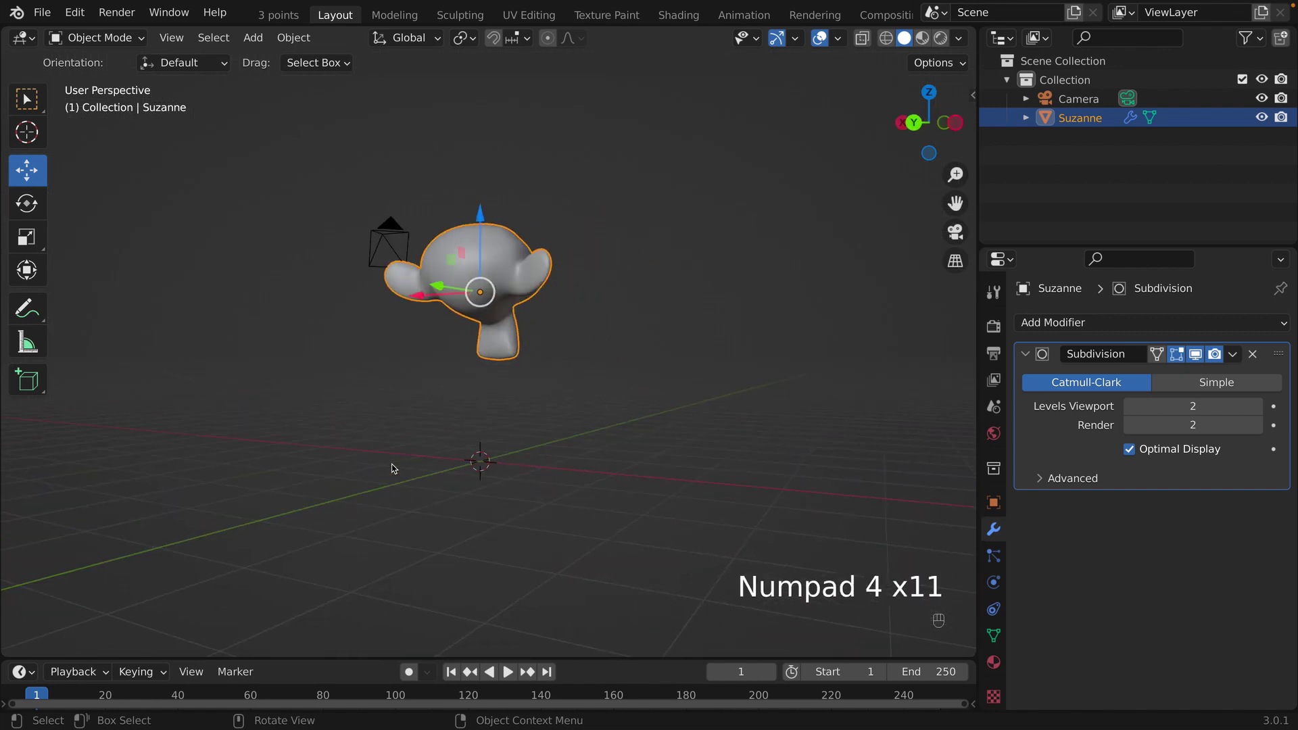
key(KP_4)
key(KP_4)
key(KP_4)
key(KP_4)
key(KP_4)
key(KP_4)
key(KP_4)
key(KP_4)
key(KP_4)
key(KP_4)
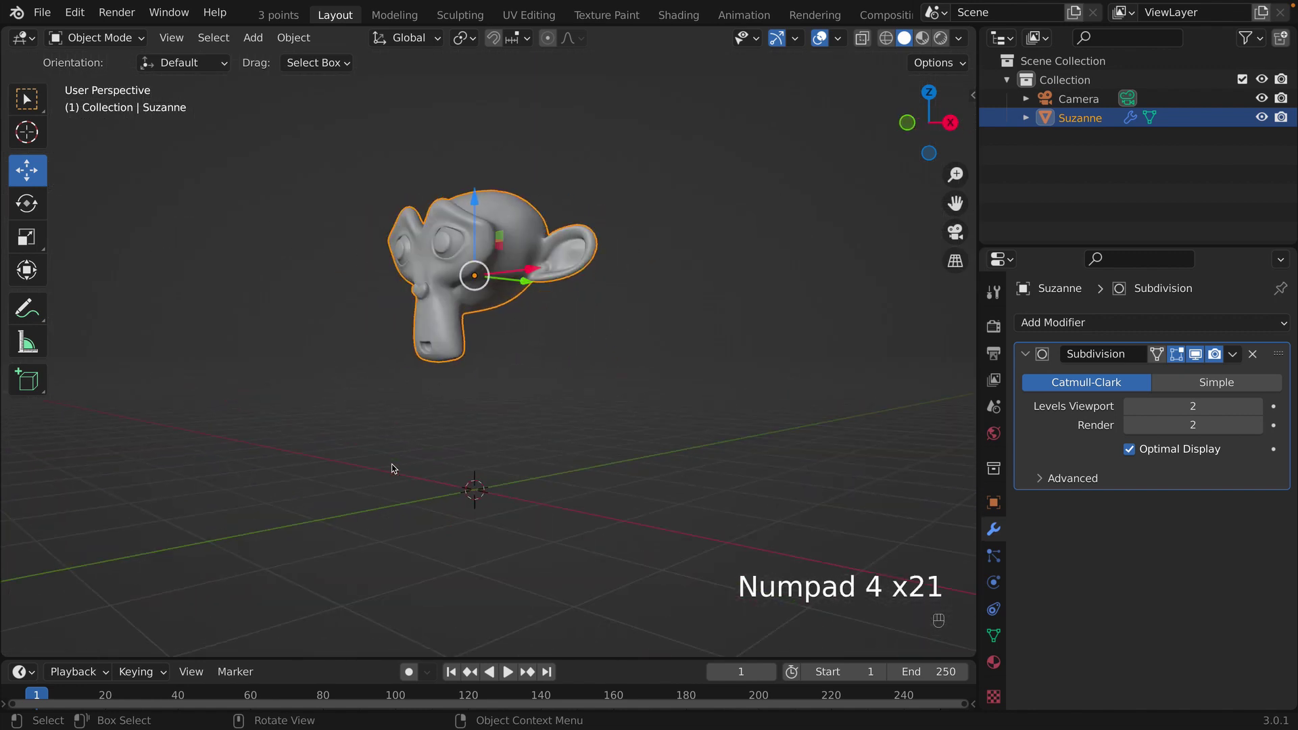
key(KP_4)
key(KP_4)
key(KP_4)
key(KP_4)
key(KP_4)
key(KP_4)
key(KP_4)
key(KP_4)
key(KP_4)
key(KP_4)
key(KP_4)
key(KP_4)
key(KP_4)
key(KP_4)
key(KP_4)
key(KP_4)
key(KP_4)
key(KP_4)
key(KP_4)
key(KP_4)
key(KP_4)
key(KP_4)
key(KP_4)
key(KP_4)
middle_drag(392, 467, 257, 514)
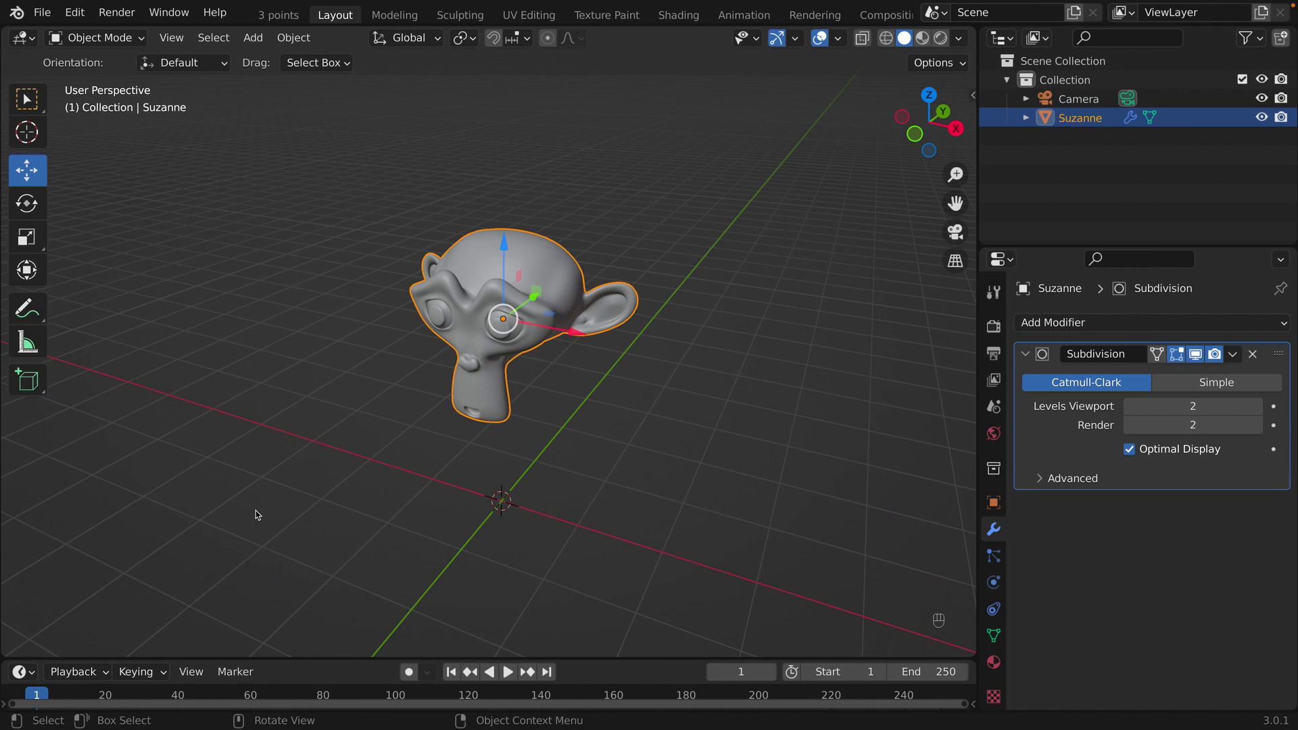
key(KP_5)
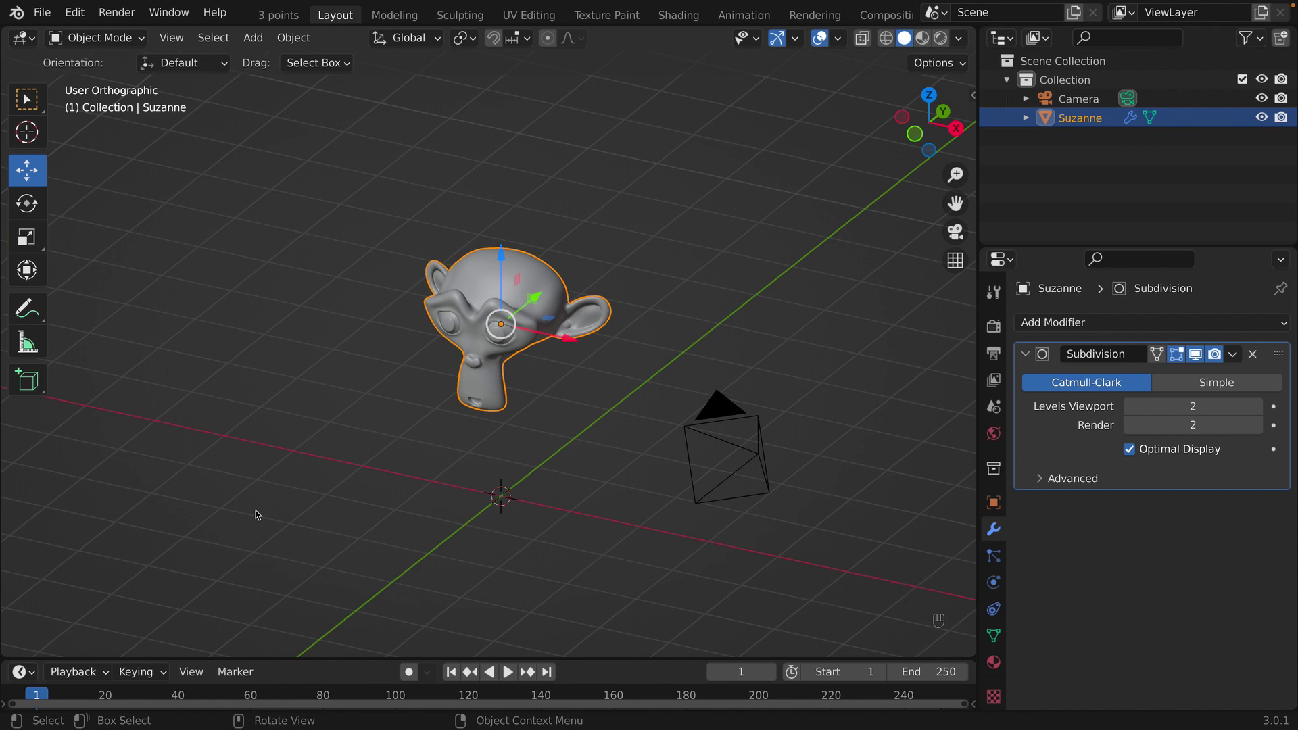
key(KP_5)
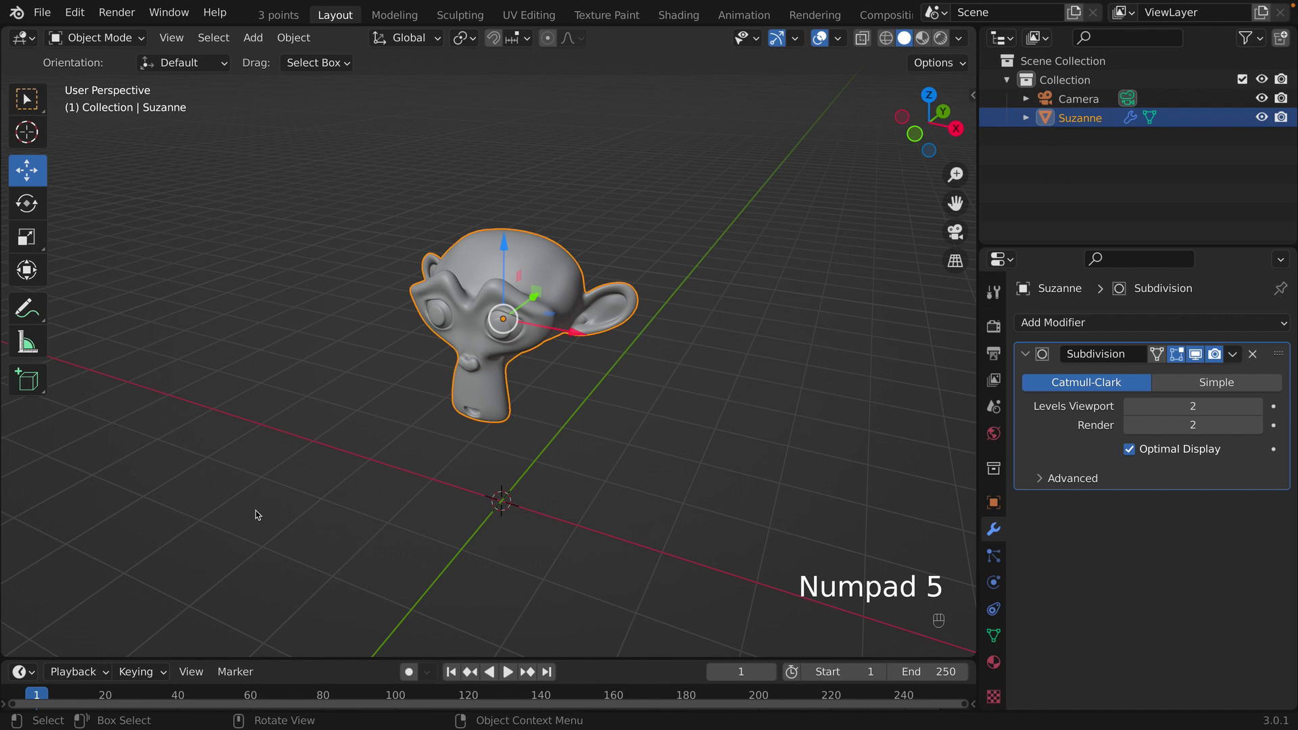
middle_drag(408, 498, 391, 484)
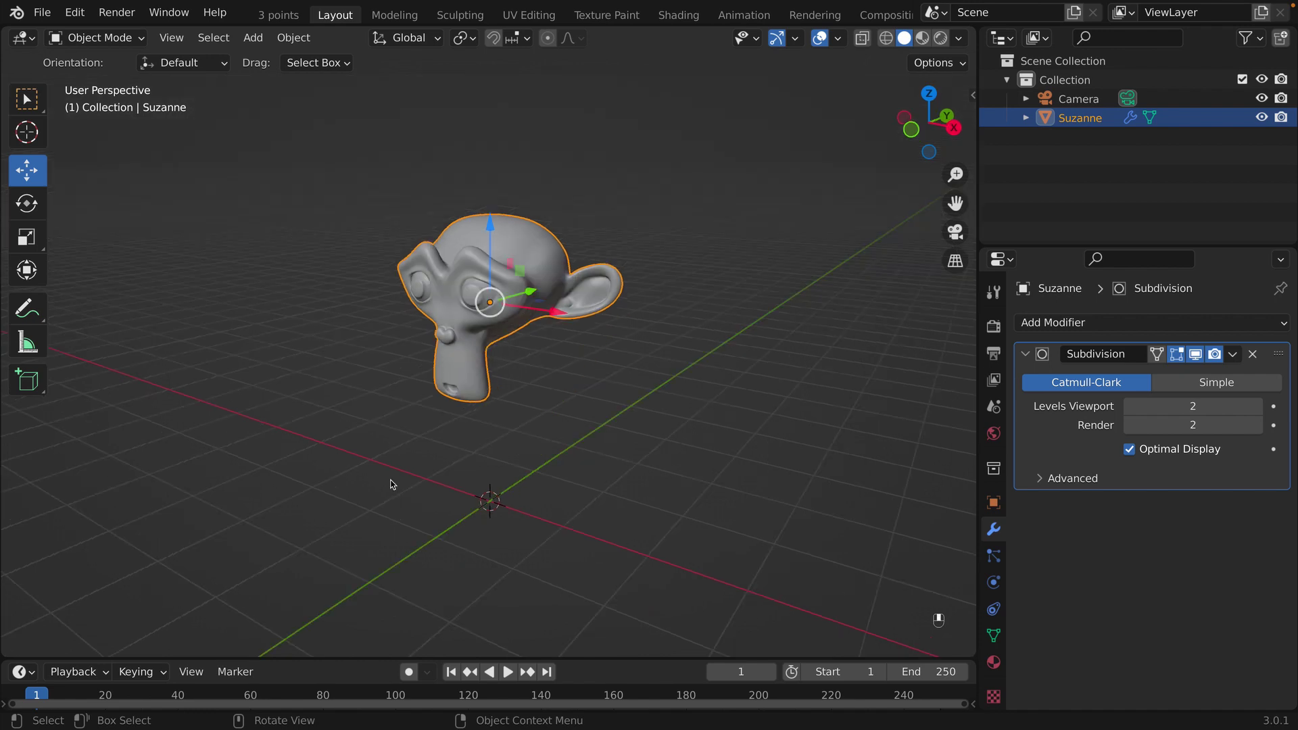
key(KP_0)
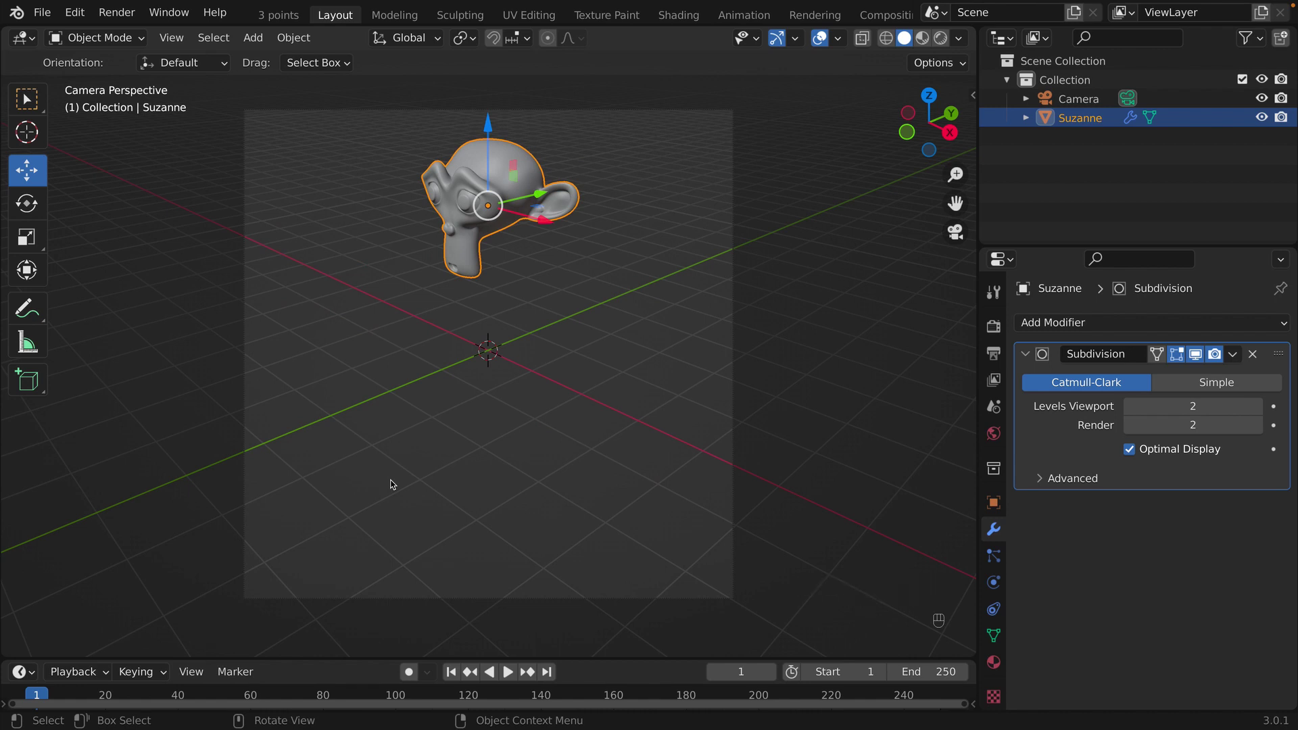
middle_drag(376, 482, 349, 470)
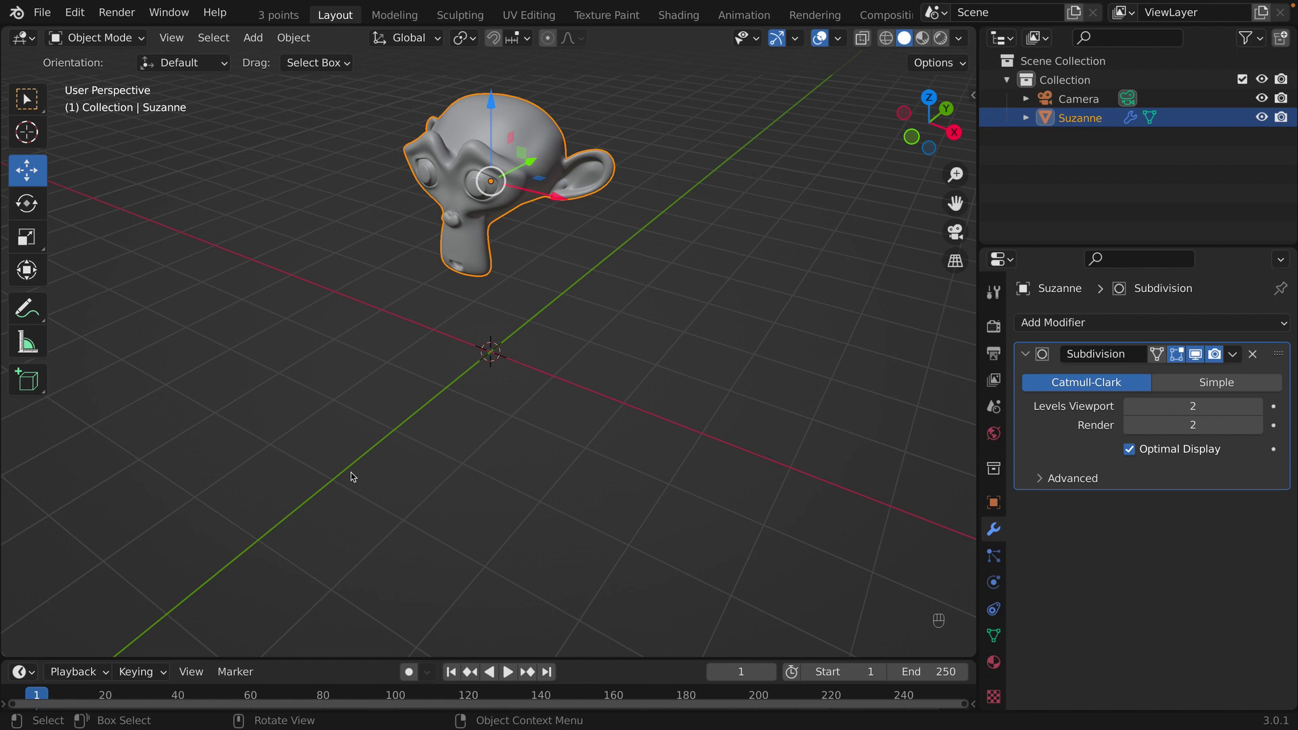
shift+middle_drag(333, 376, 332, 444)
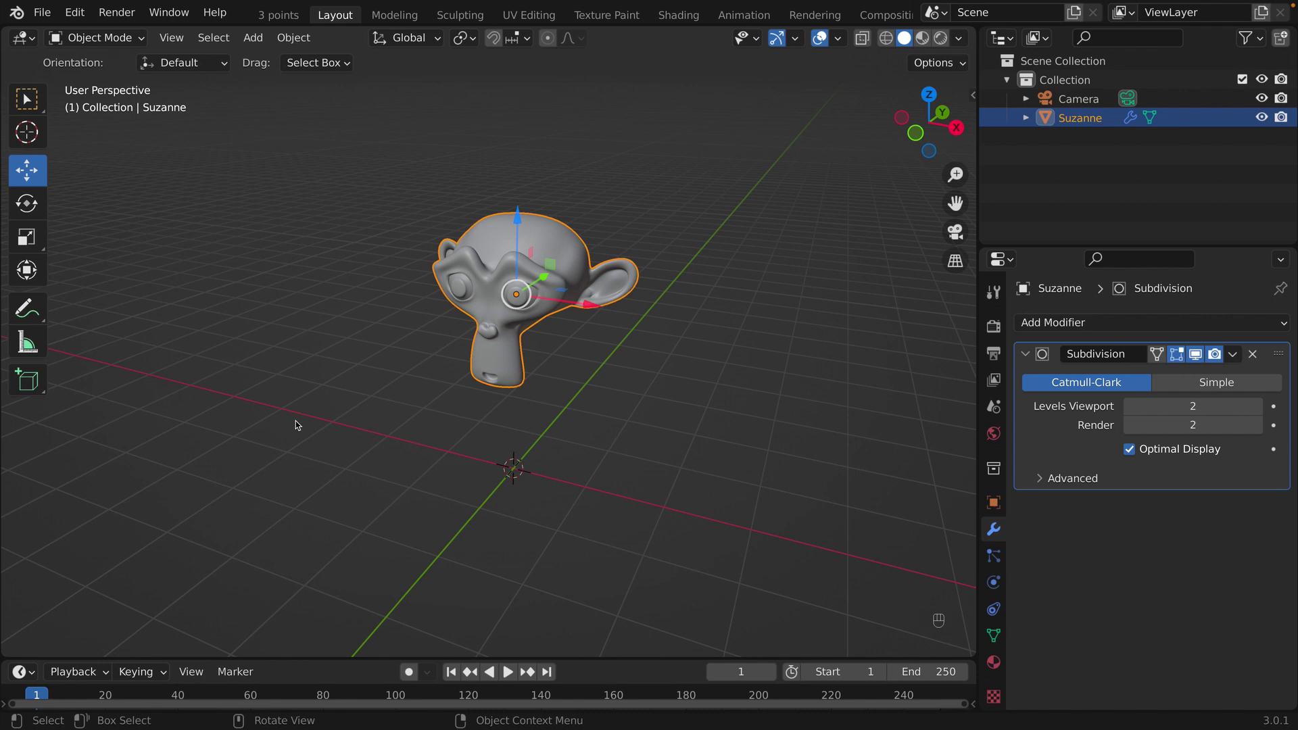
Delete Suzanne so only the camera remains, and bring up the Shift+A Add menu.
key(x)
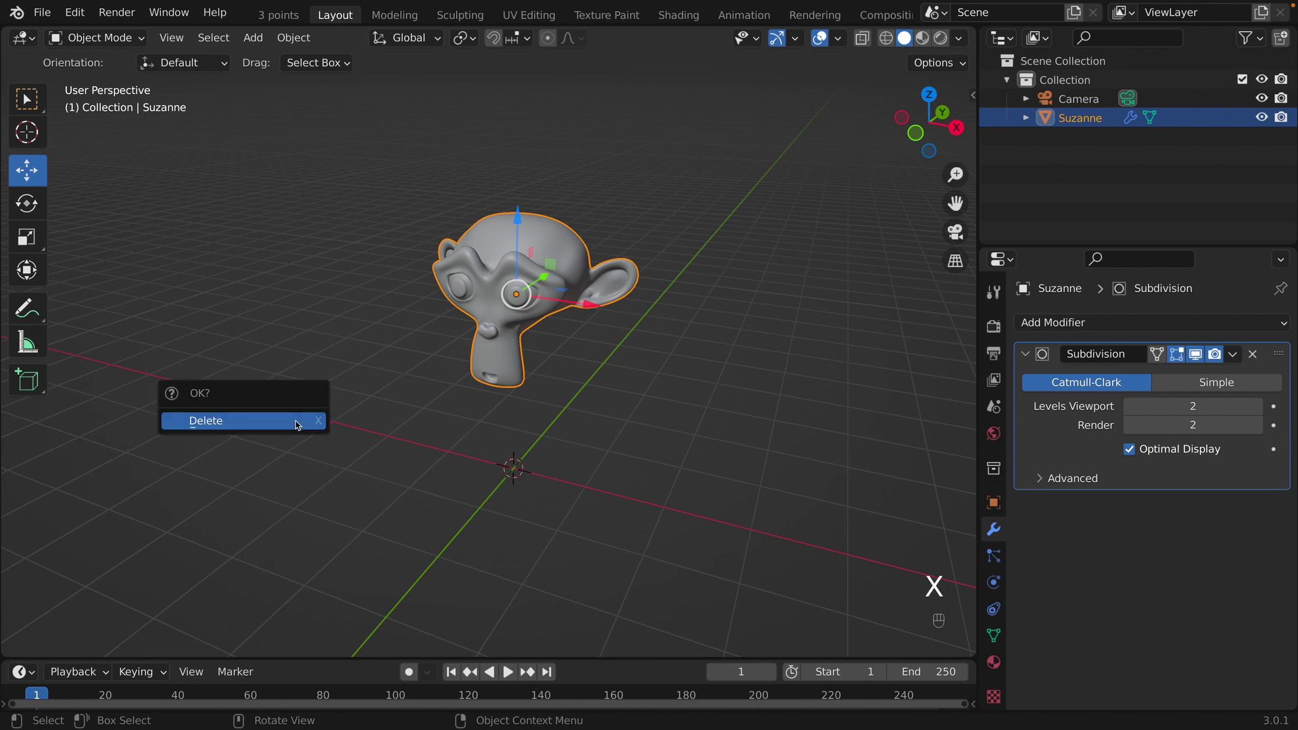
click(296, 423)
middle_drag(298, 422, 347, 371)
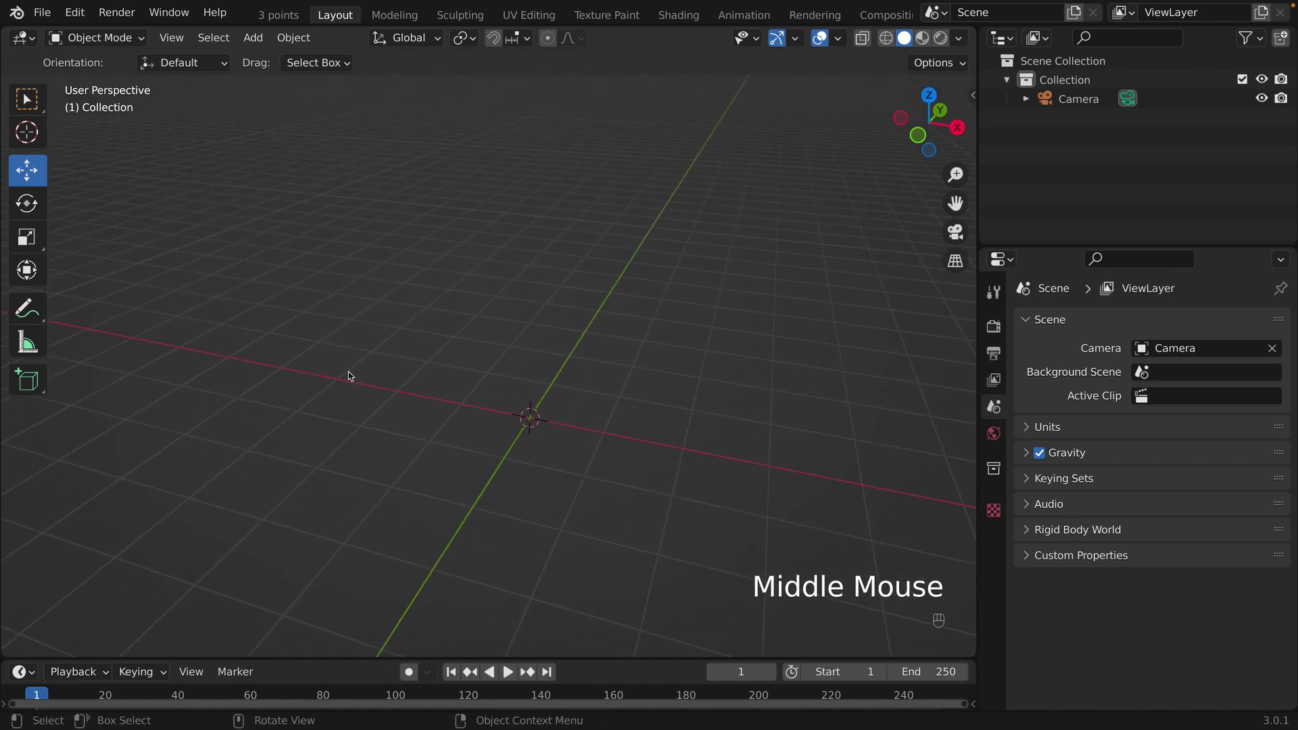
key(shift+a)
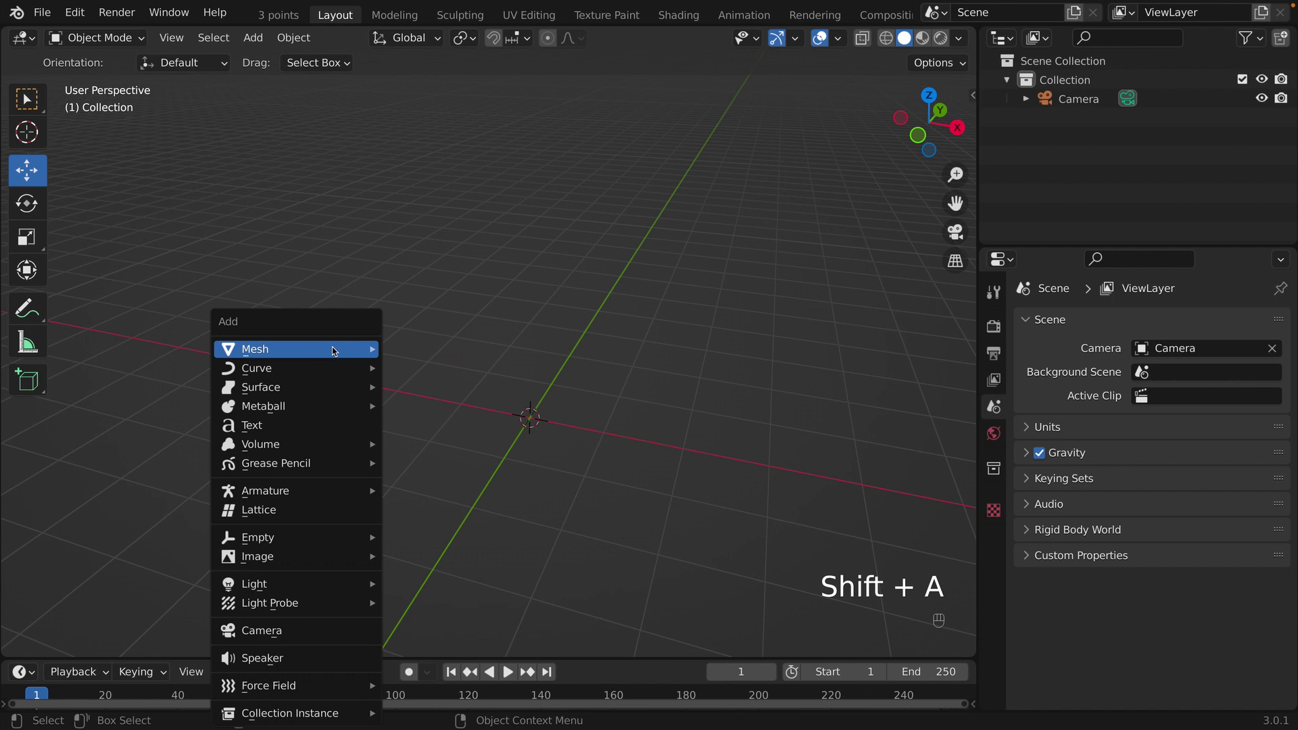
Add a UV Sphere at the origin from the Mesh add menu.
mouse_move(331, 347)
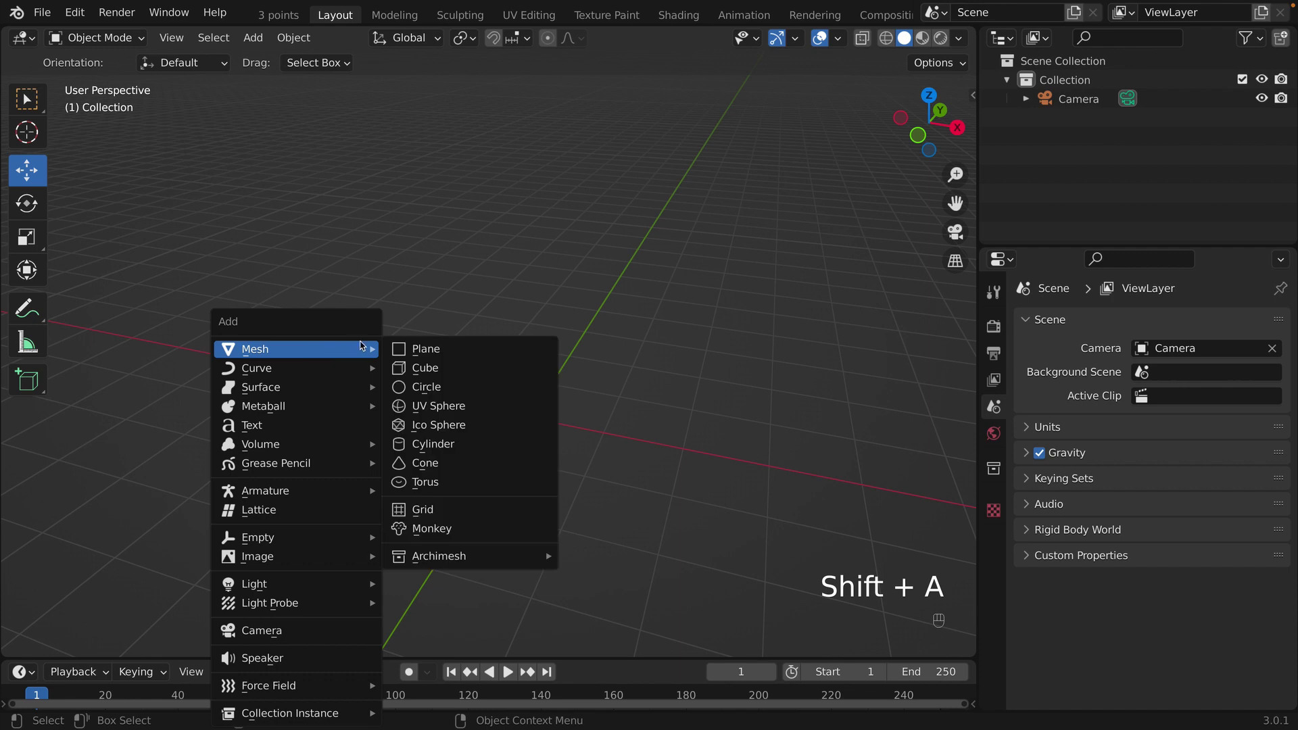
click(444, 407)
middle_drag(446, 411, 344, 374)
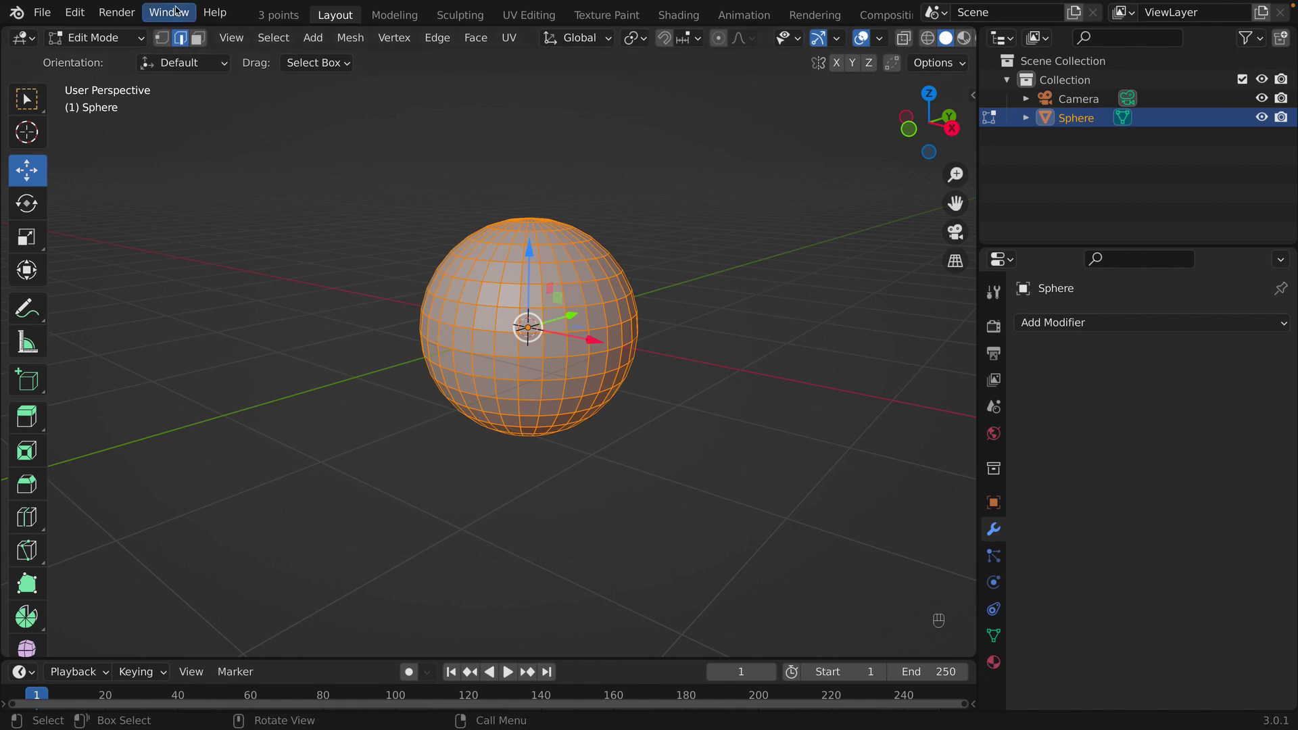
Switch to Face select mode and pick several faces on the sphere.
click(198, 39)
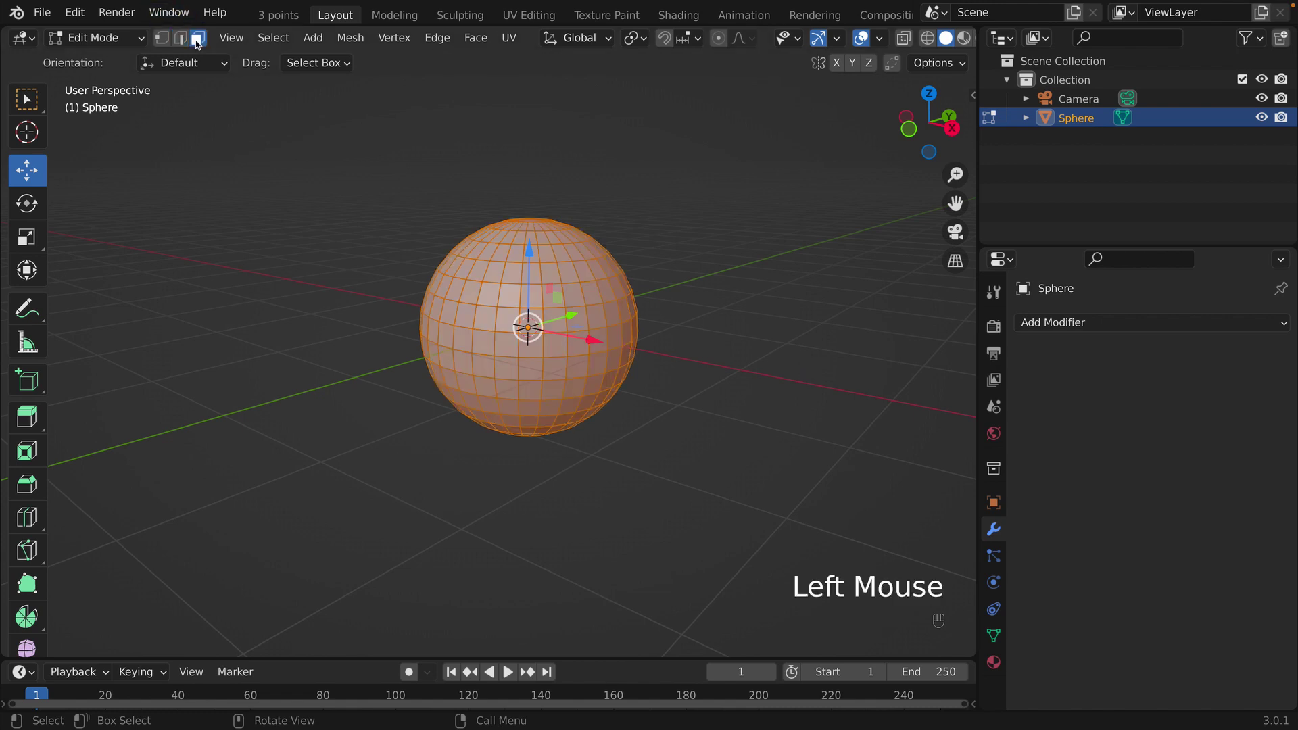
click(509, 294)
shift+click(484, 292)
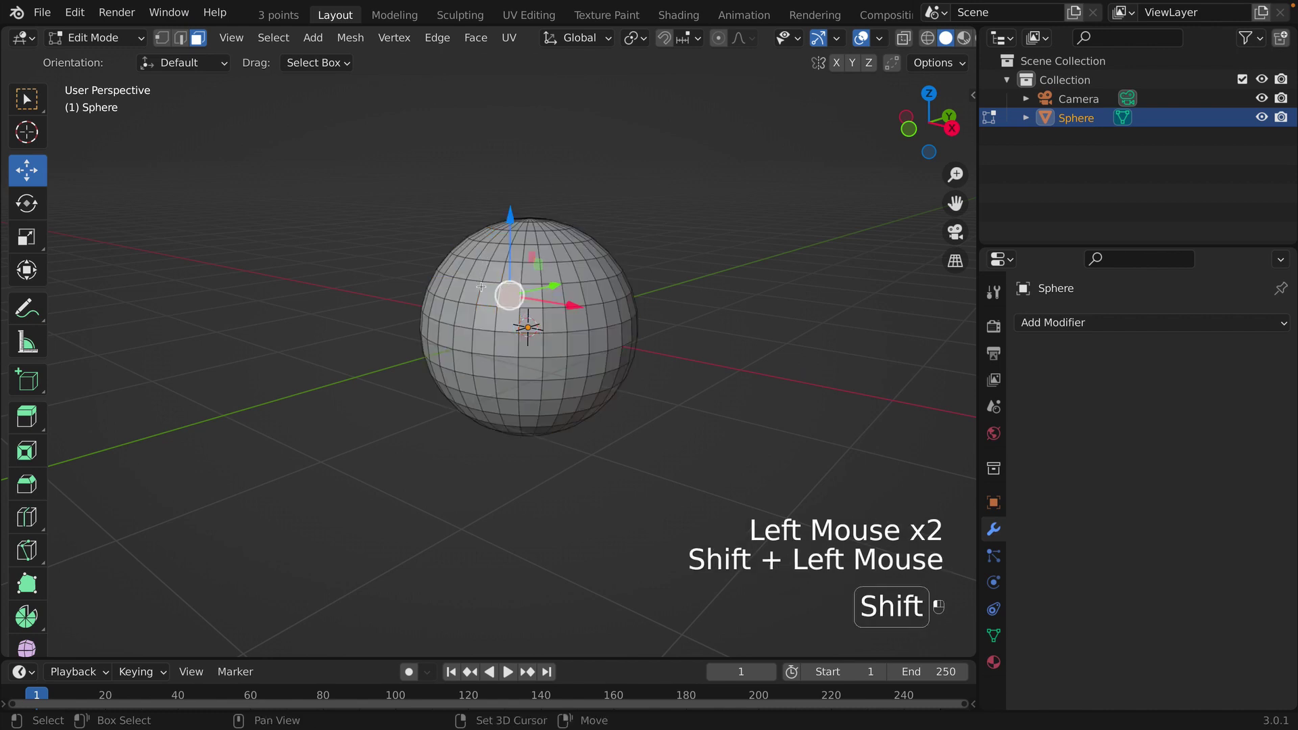
shift+click(455, 289)
shift+click(502, 240)
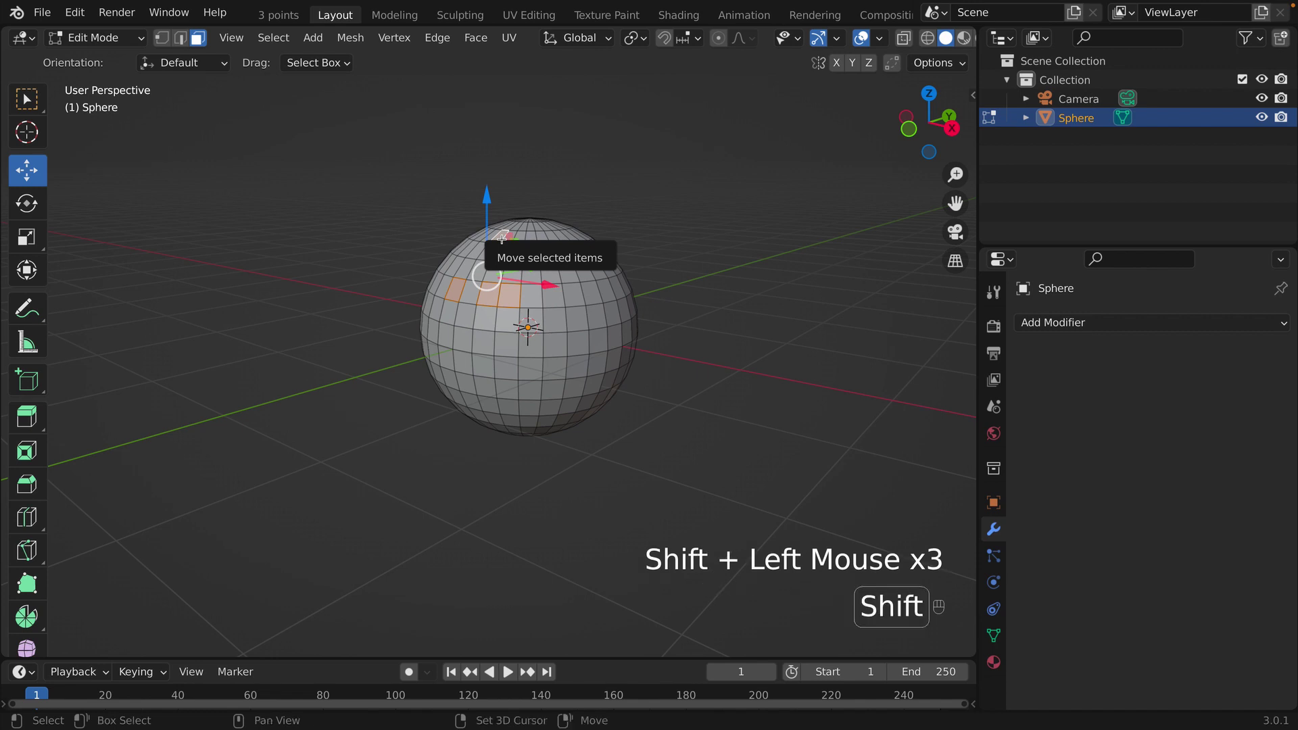
shift+click(546, 260)
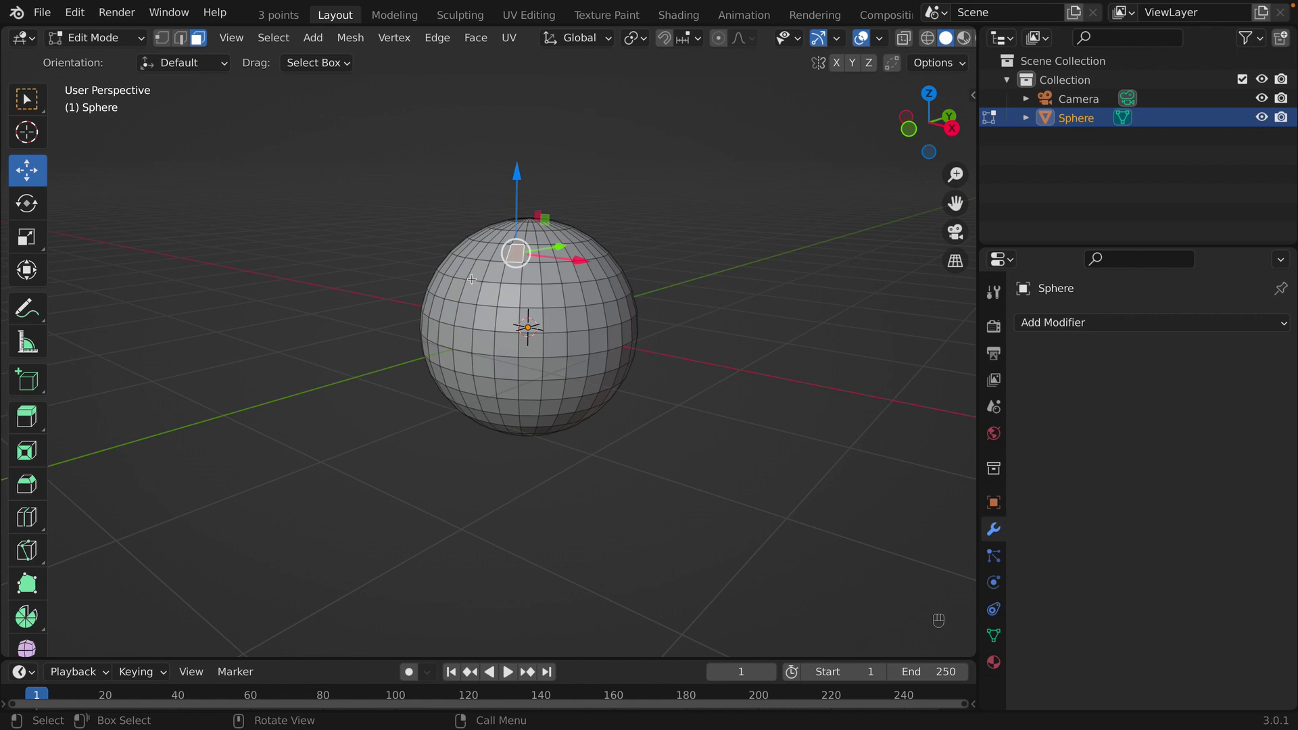
Reselect a row of neighbouring faces near the sphere's top.
click(479, 276)
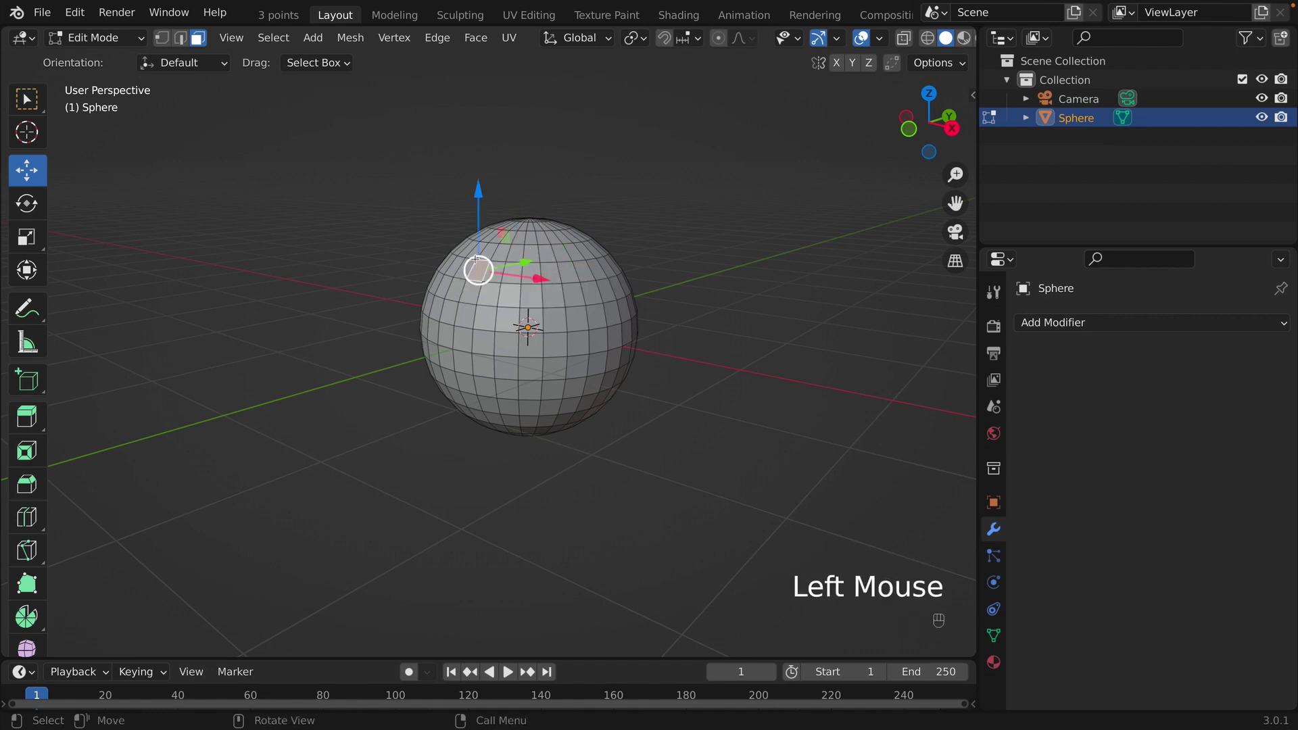
shift+click(498, 270)
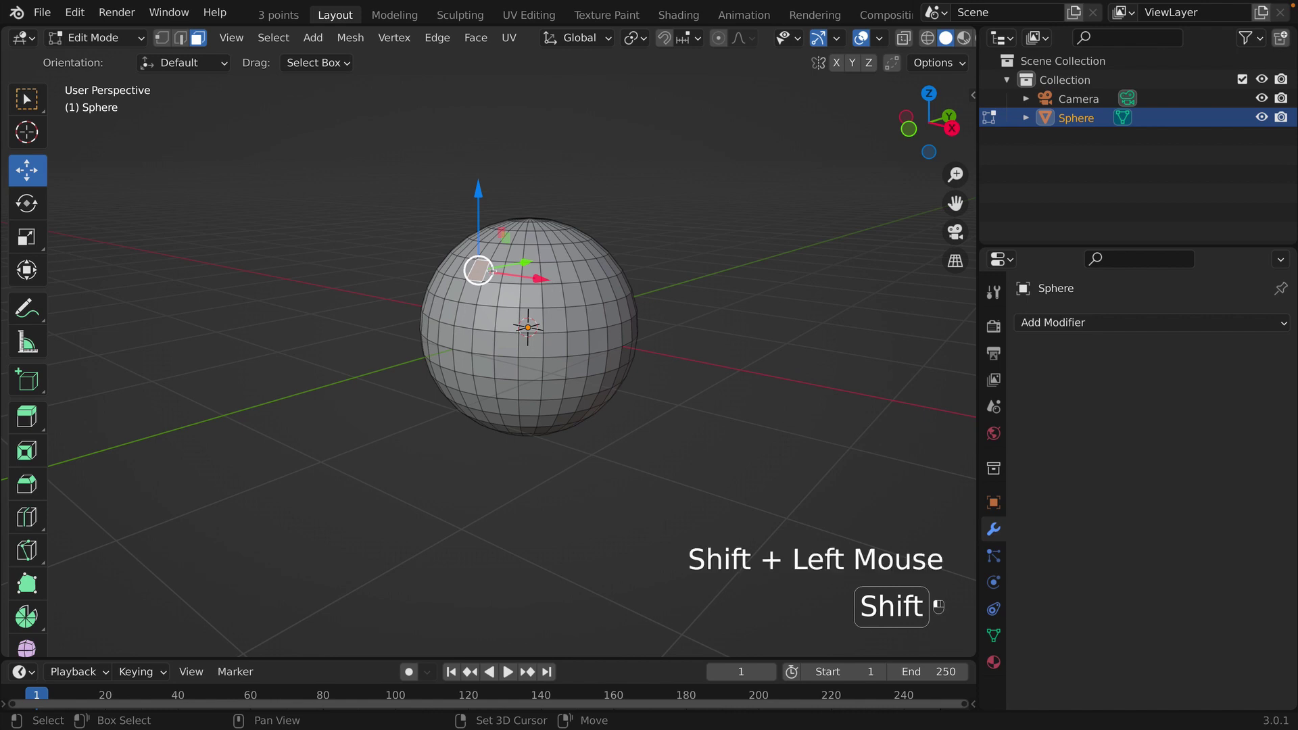
shift+click(529, 275)
shift+click(538, 275)
shift+click(546, 274)
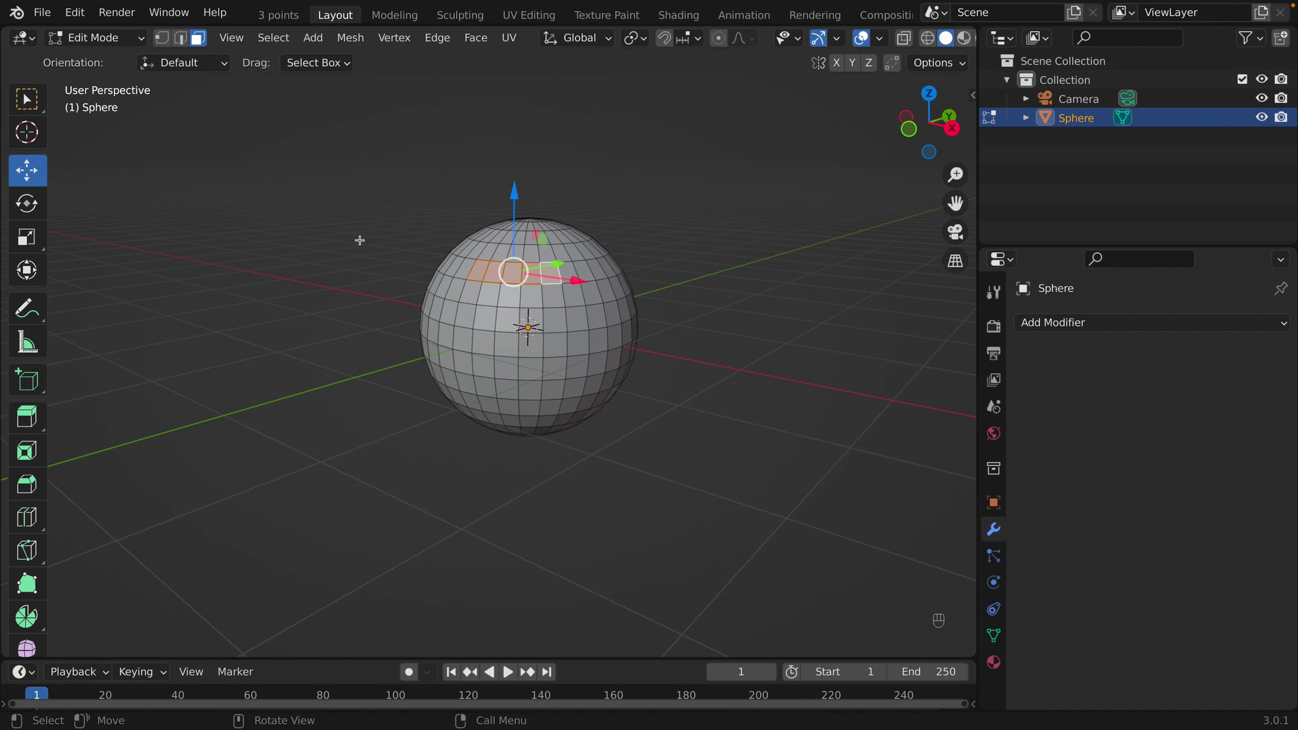
Try circle select (C), then leave no faces selected.
middle_drag(359, 240, 435, 268)
key(c)
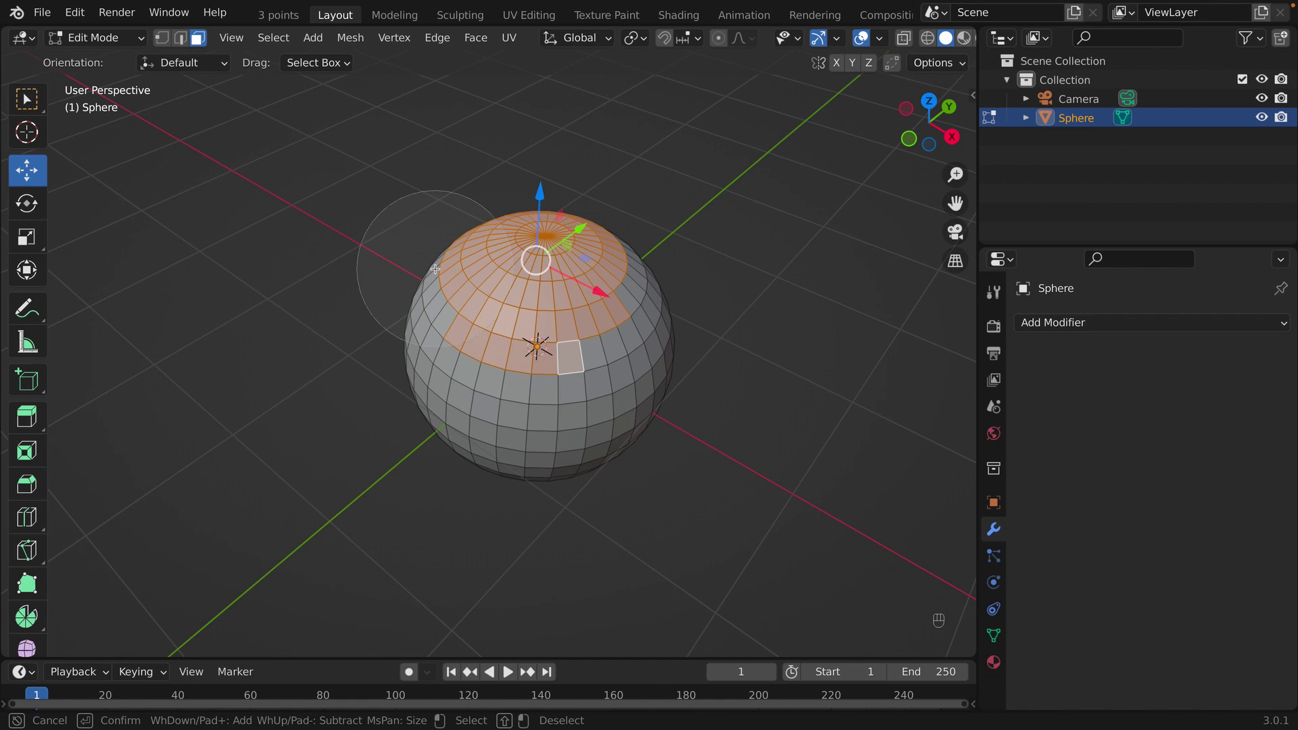
click(252, 261)
middle_drag(252, 261, 232, 238)
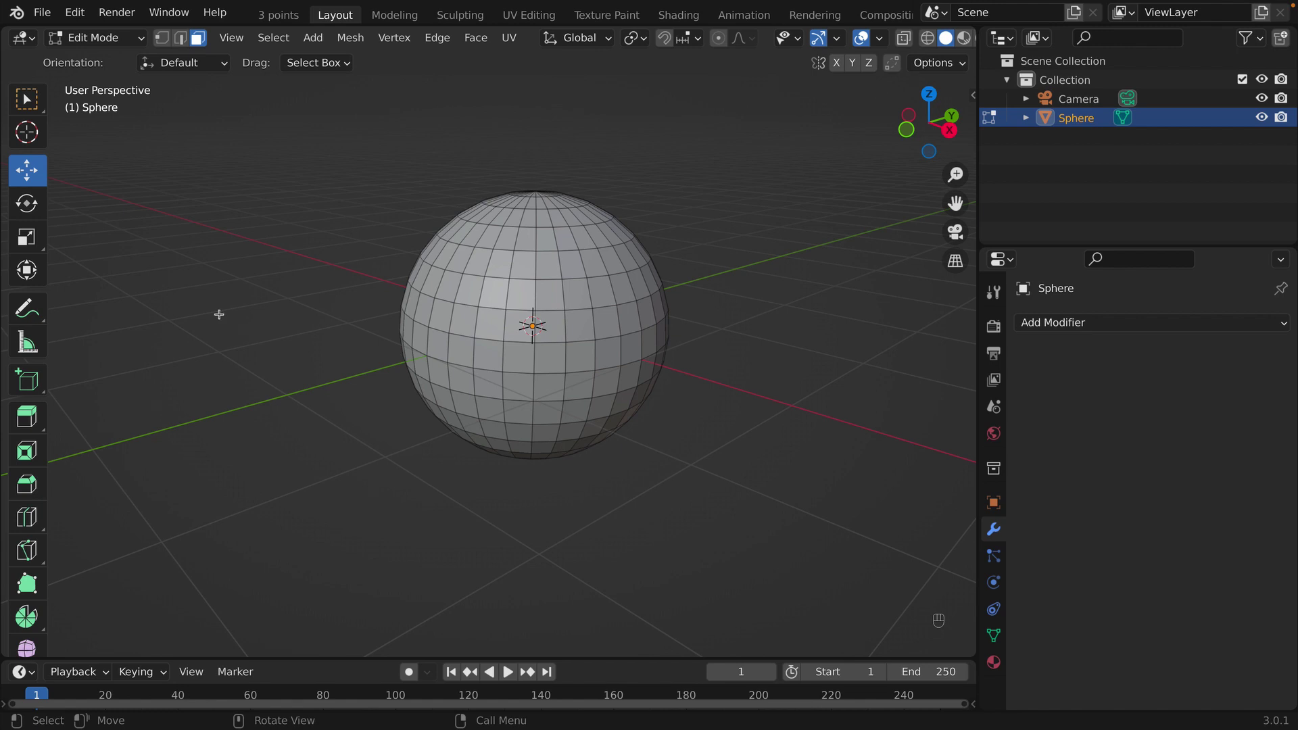
Switch the sphere to wireframe shading and view it from Right Orthographic.
key(z)
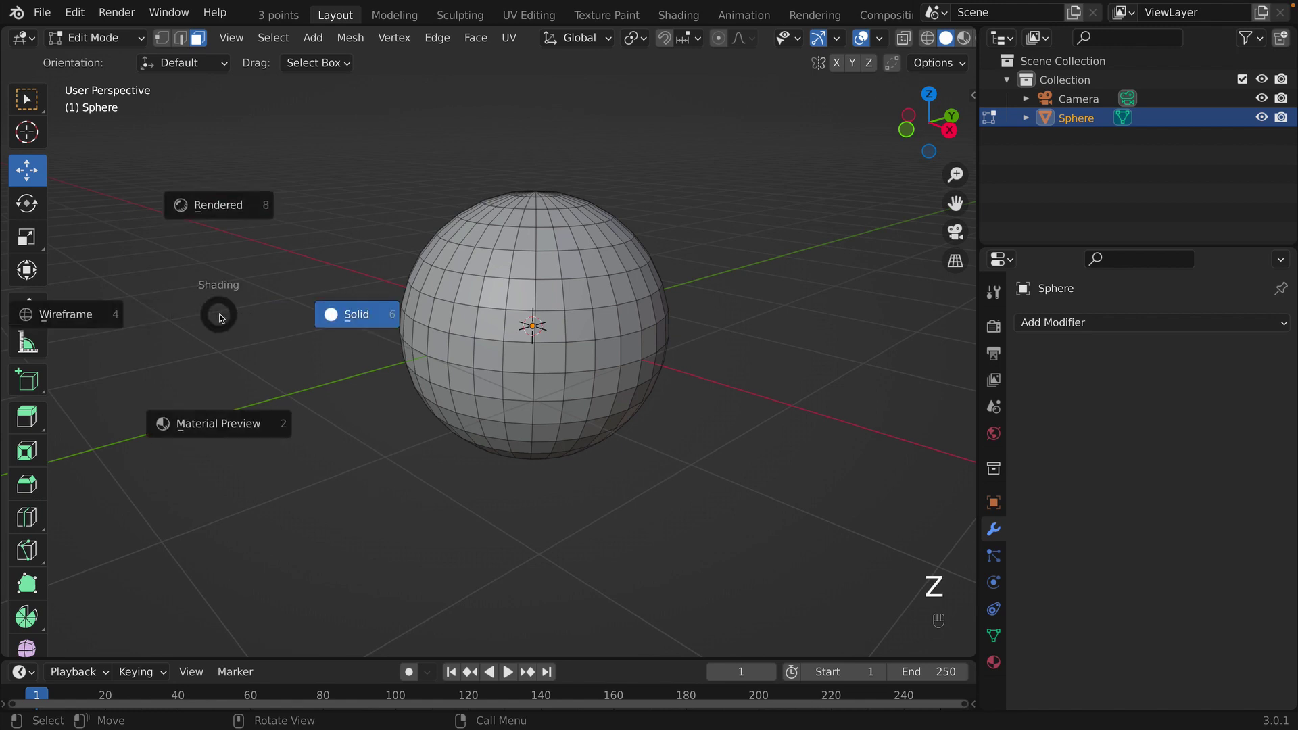
click(100, 318)
middle_drag(271, 322, 305, 322)
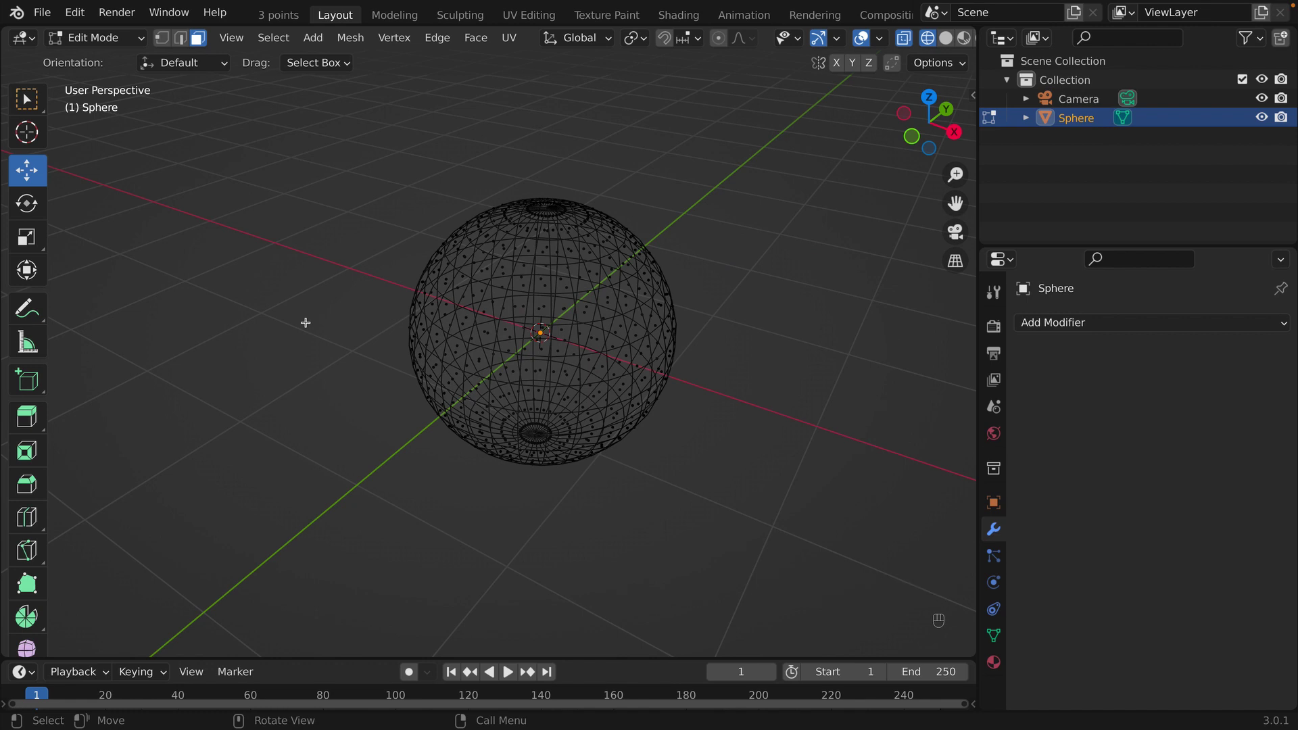
key(KP_3)
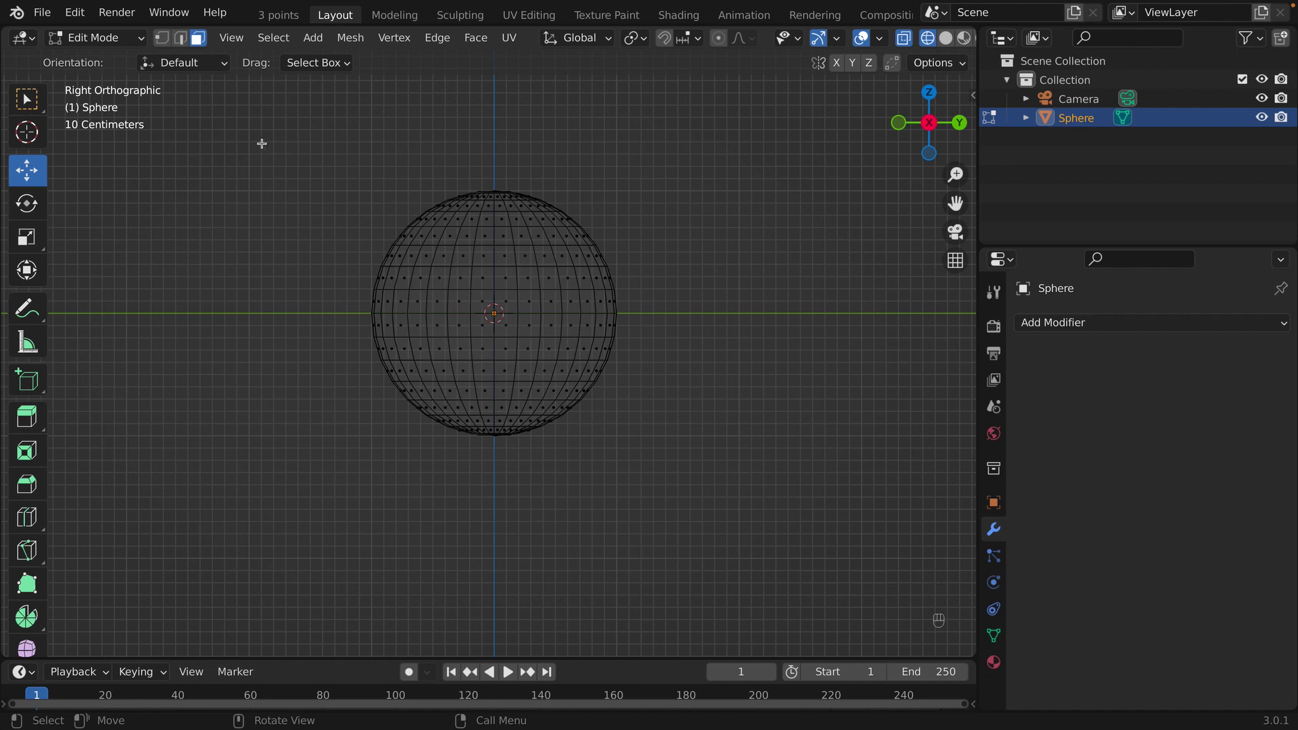
Box-select the upper-half faces of the UV sphere and open the Delete menu.
drag(256, 136, 750, 313)
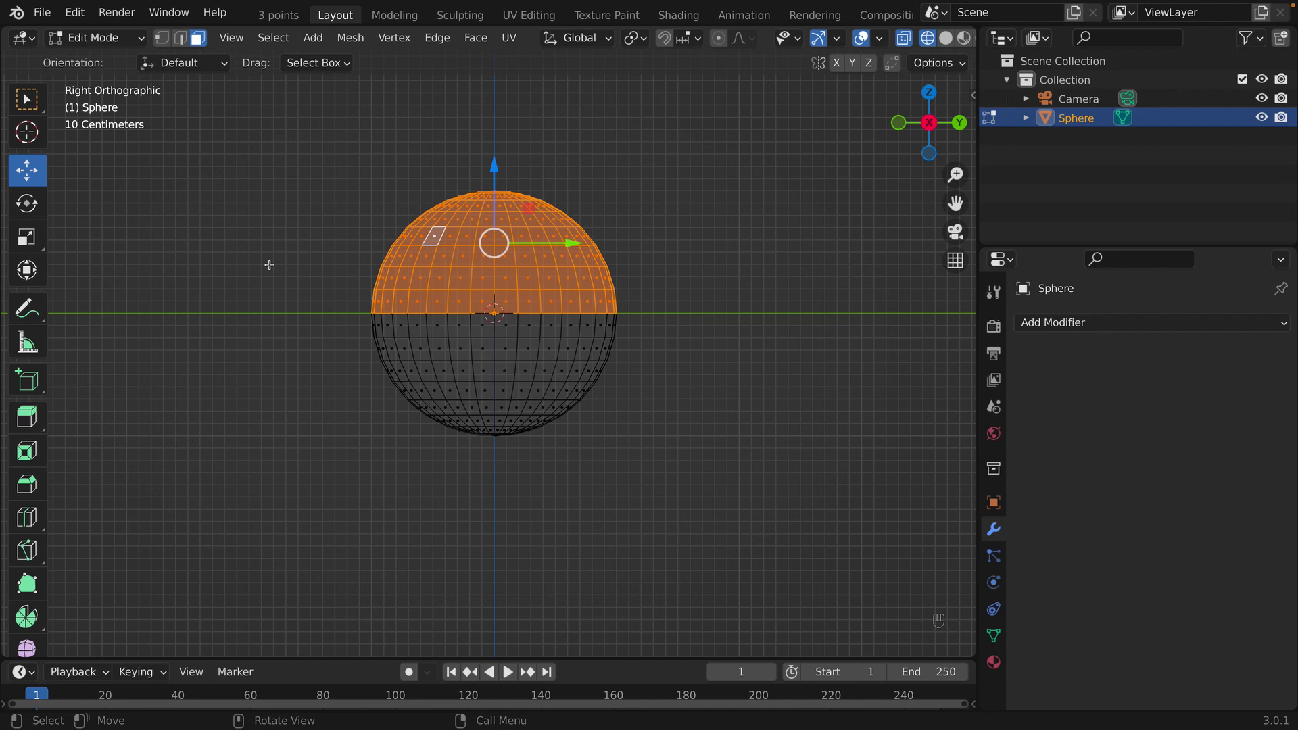
key(x)
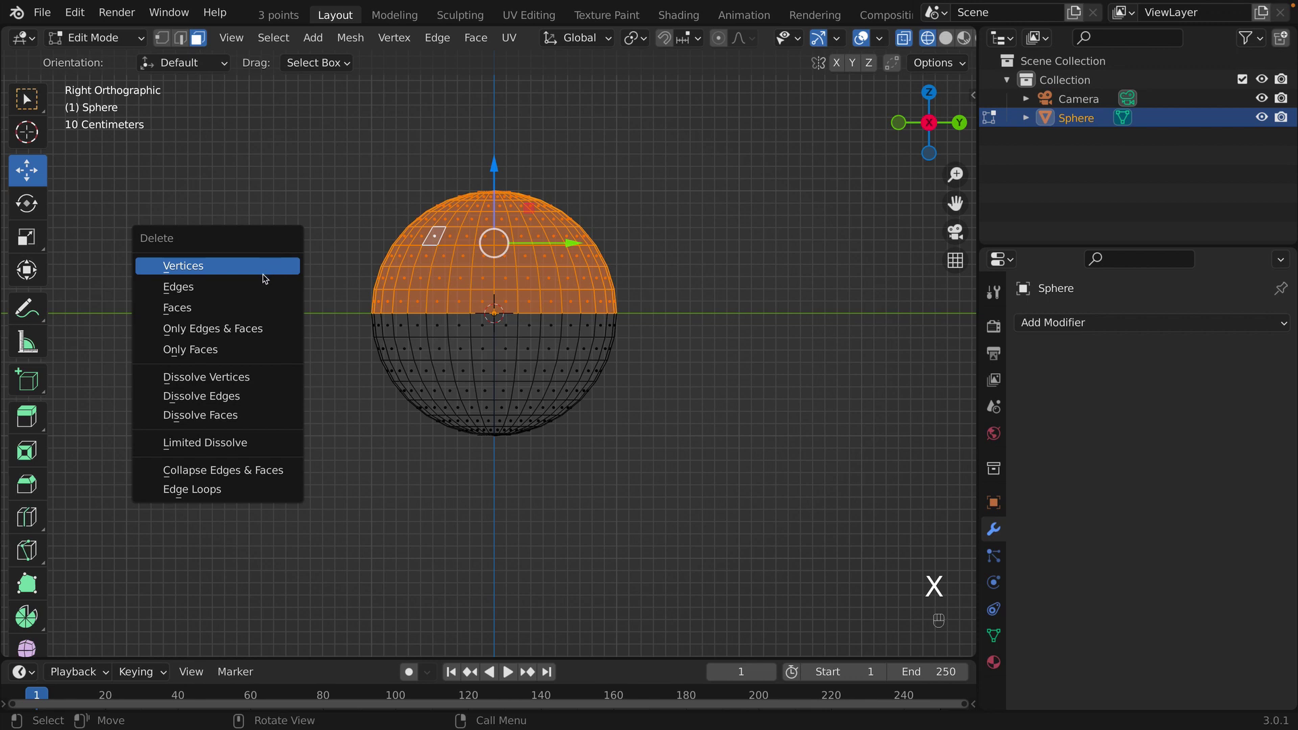
Delete the selected upper faces and inspect the remaining bowl in Solid shading.
click(223, 312)
middle_drag(217, 307, 252, 306)
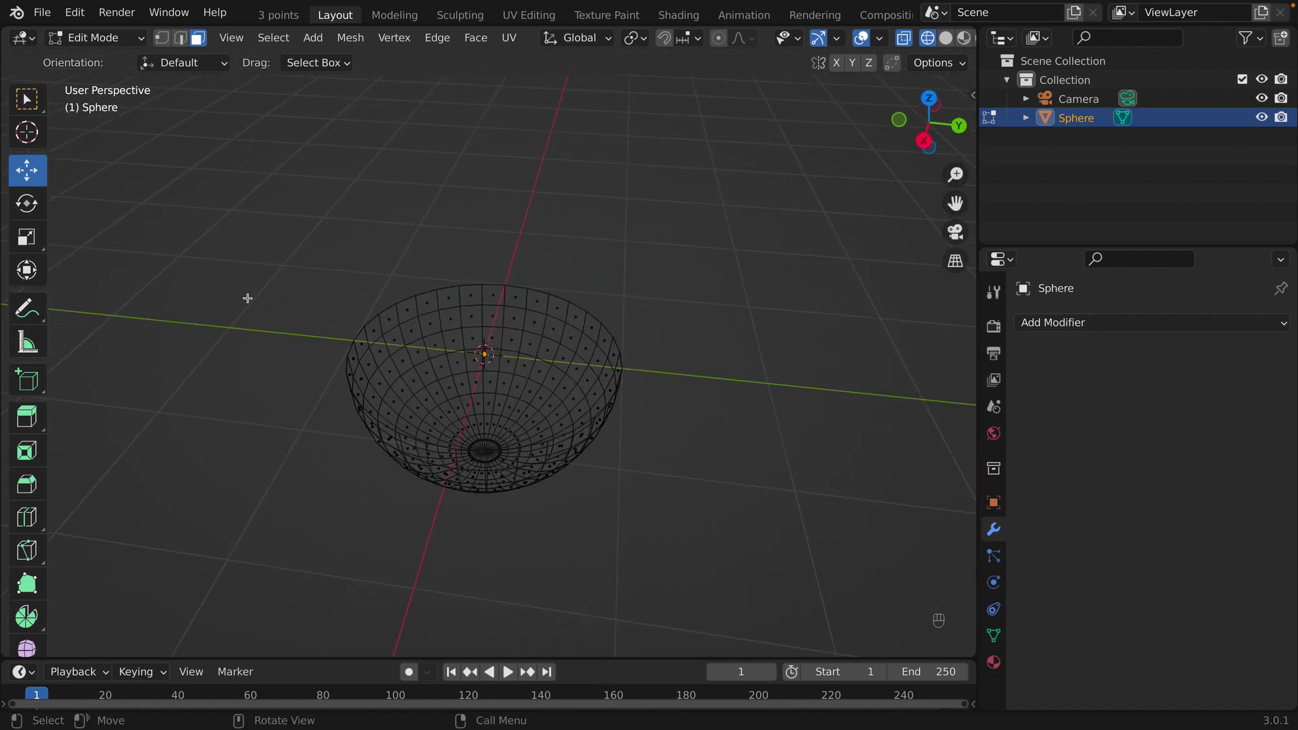
click(947, 39)
middle_drag(298, 261, 273, 305)
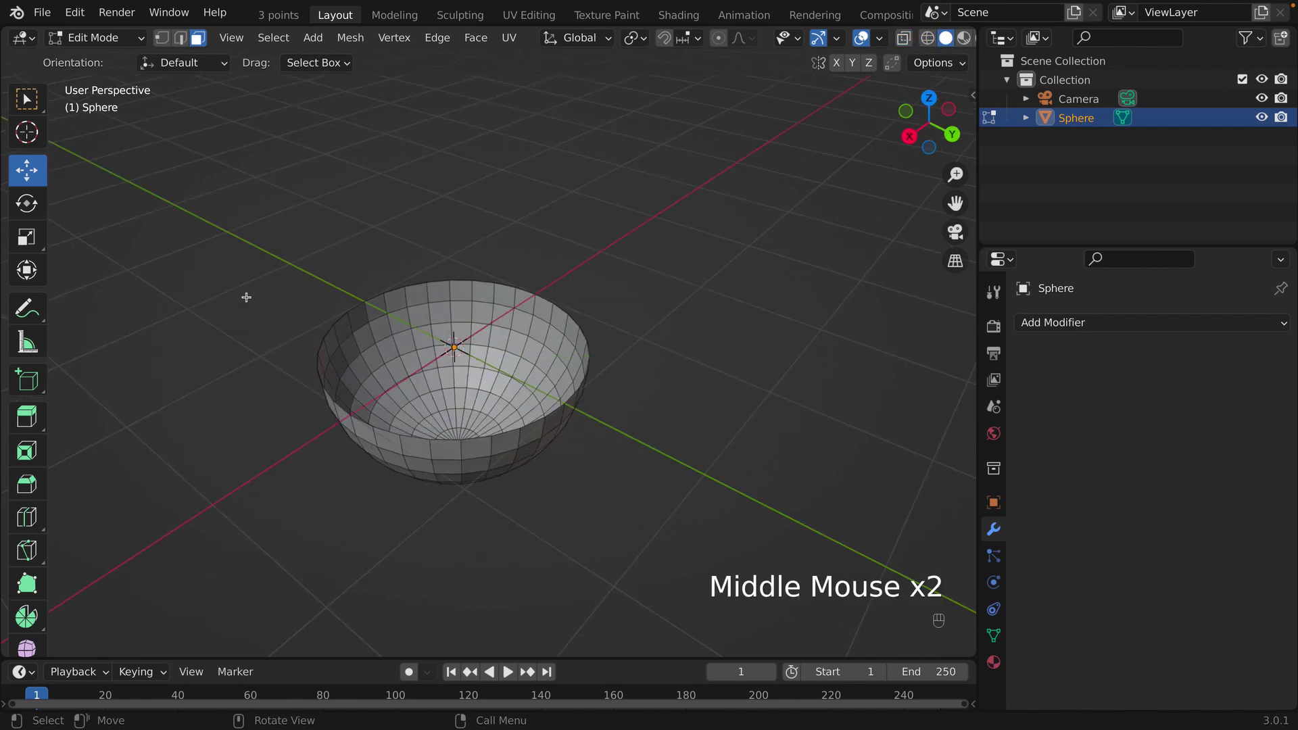